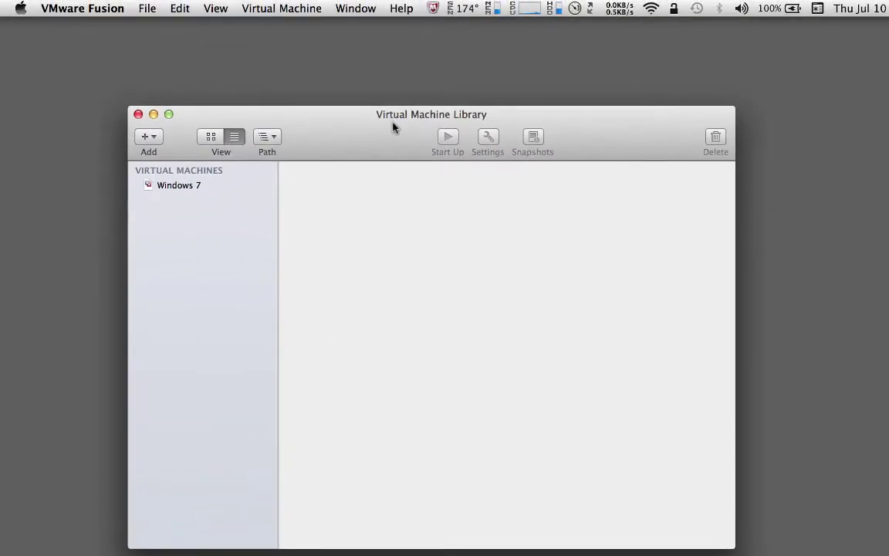
- Bring the Virtual Machine Library forward and add a folder named 'vSphere 5.5 Update 1a' beside Windows 7
{"action": "left_click", "coordinate": [351, 9]}
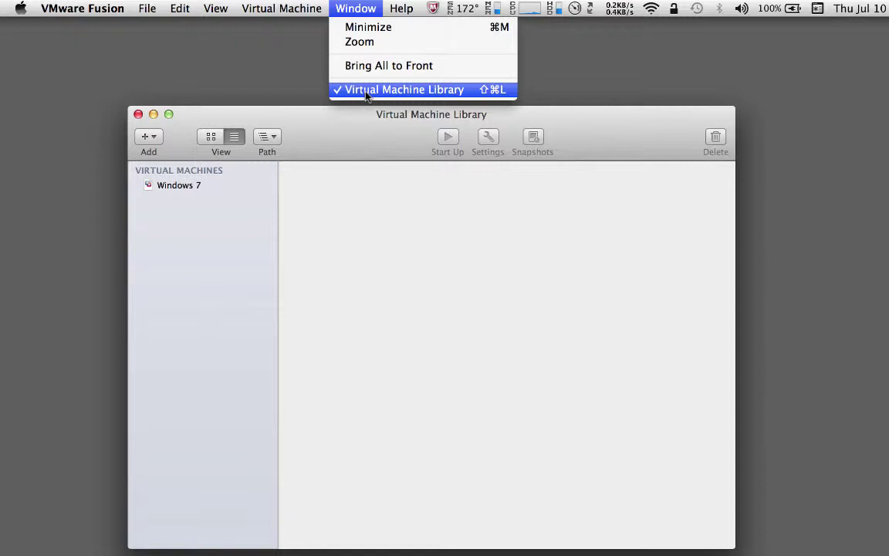
{"action": "left_click", "coordinate": [346, 243]}
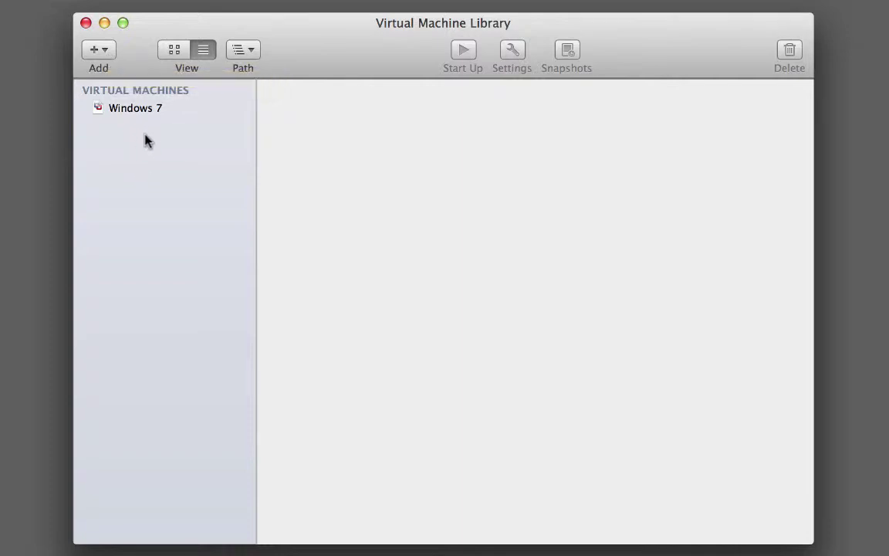
{"action": "left_click", "coordinate": [108, 58]}
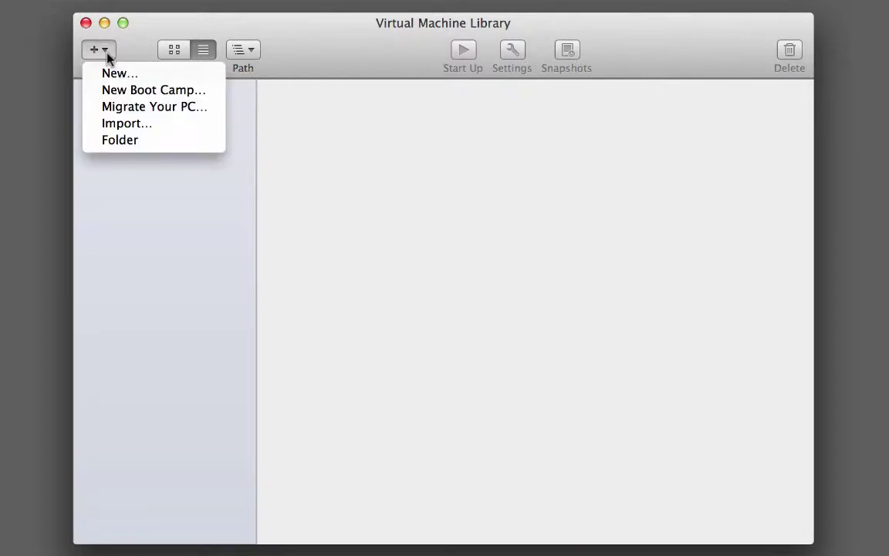
{"action": "left_click", "coordinate": [121, 145]}
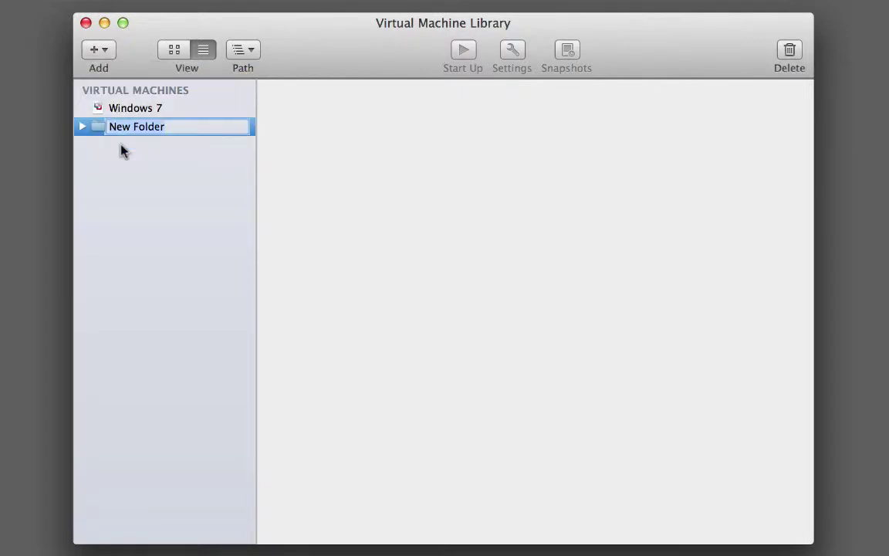
{"action": "type", "text": "vSphere 5.5 Update 1a"}
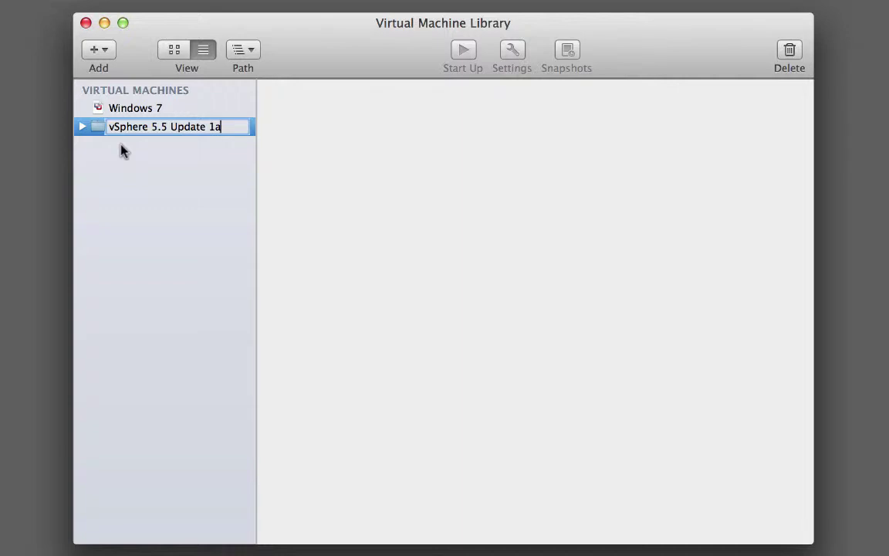
{"action": "key", "text": "Return"}
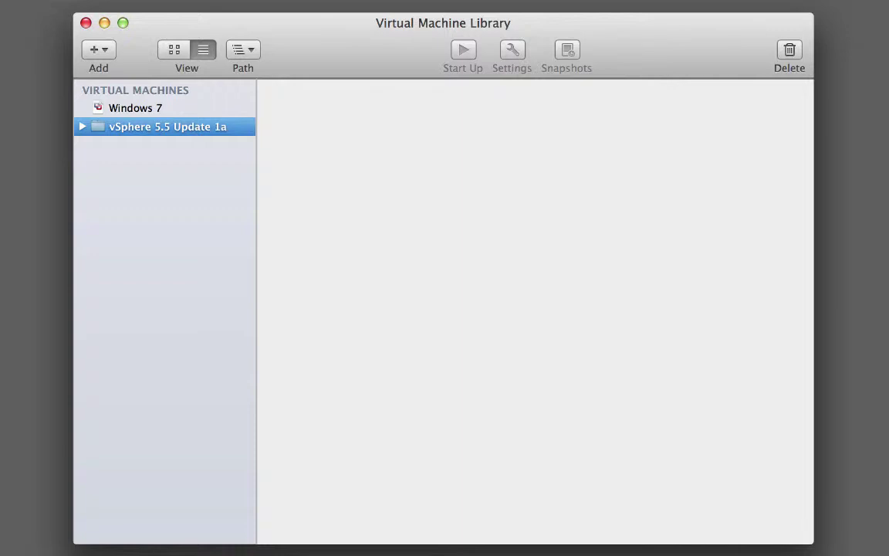
{"action": "left_click", "coordinate": [108, 48]}
- Start a new virtual machine with the 'Create a custom virtual machine' method
{"action": "left_click", "coordinate": [108, 48]}
{"action": "left_click", "coordinate": [108, 49]}
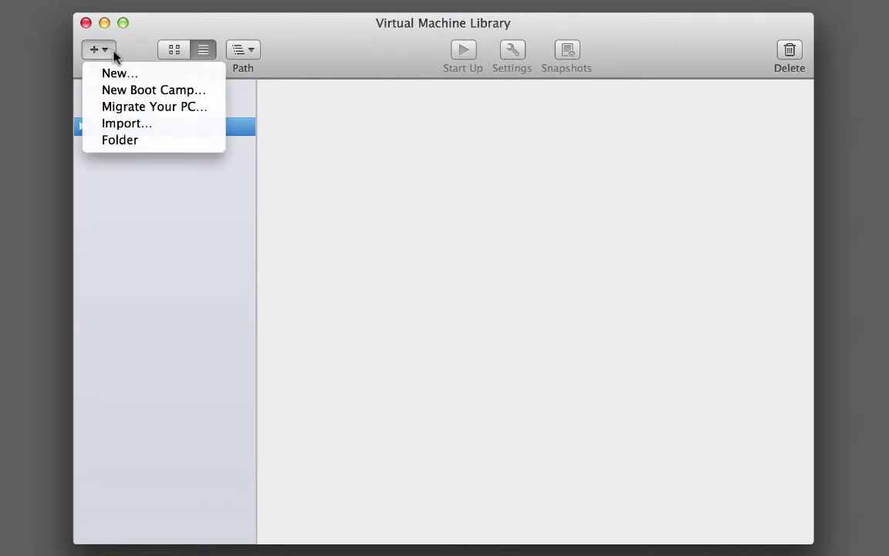
{"action": "left_click", "coordinate": [140, 78]}
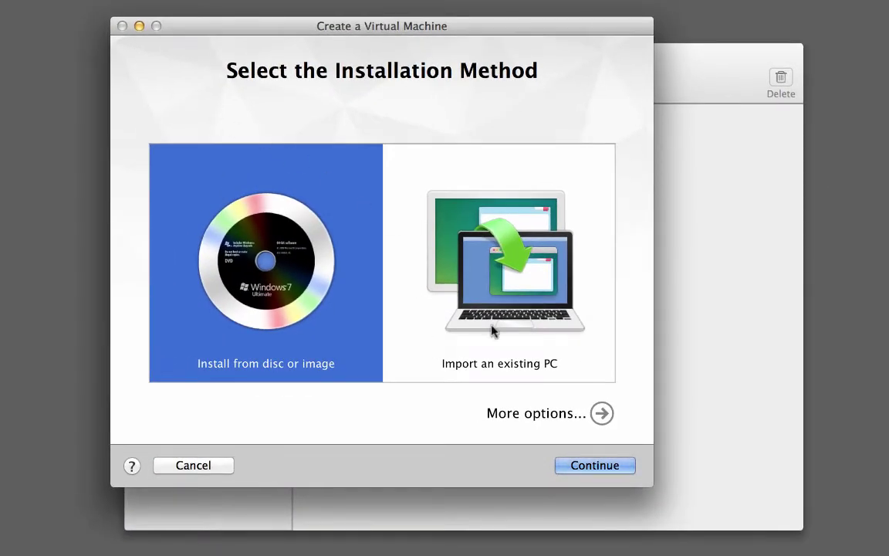
{"action": "left_click", "coordinate": [561, 419]}
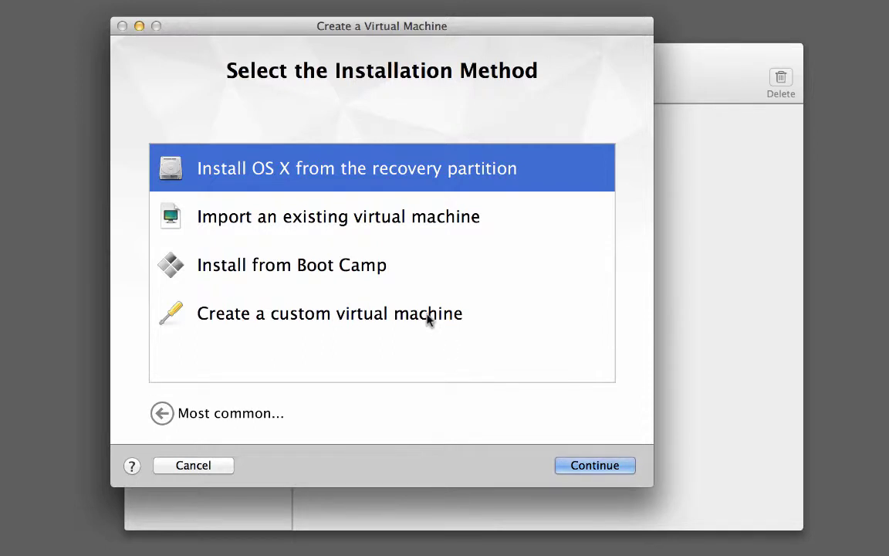
{"action": "left_click", "coordinate": [428, 319]}
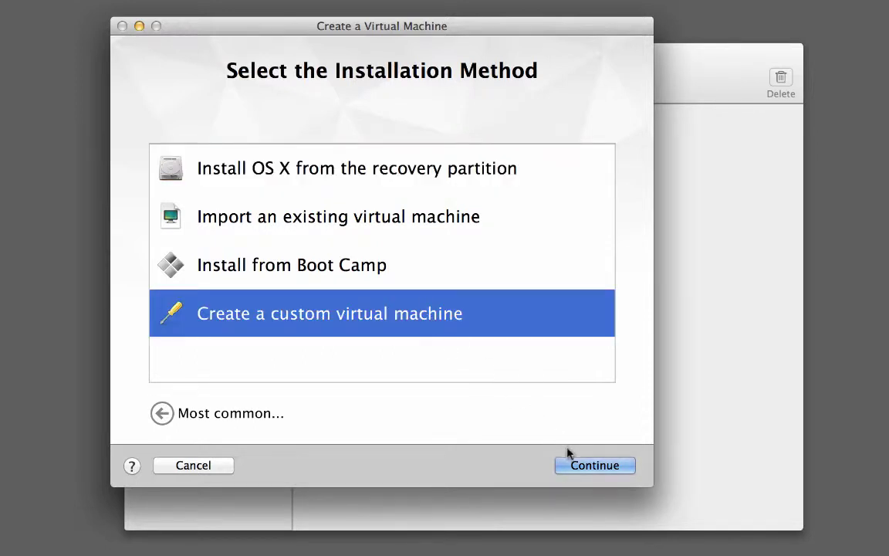
{"action": "left_click", "coordinate": [580, 466]}
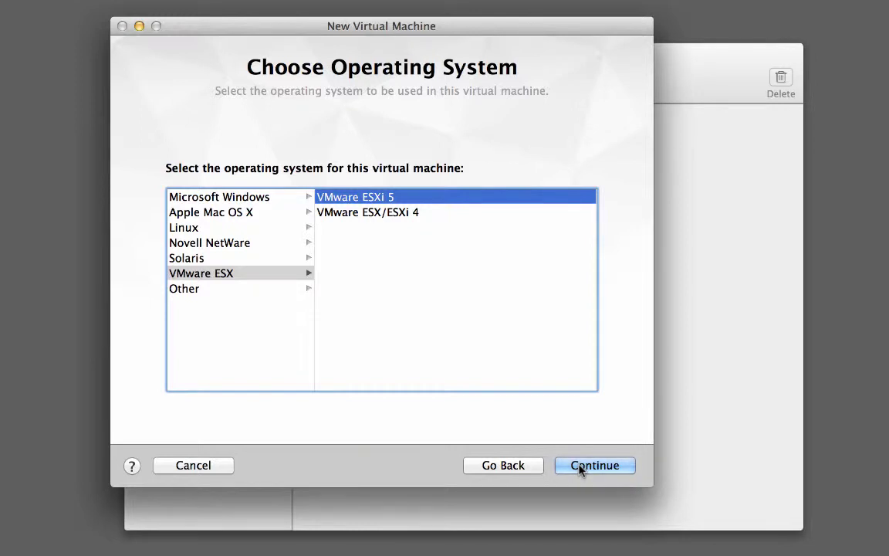
- Accept VMware ESXi 5 as the guest OS and a new 40 GB virtual disk
{"action": "left_click", "coordinate": [580, 466]}
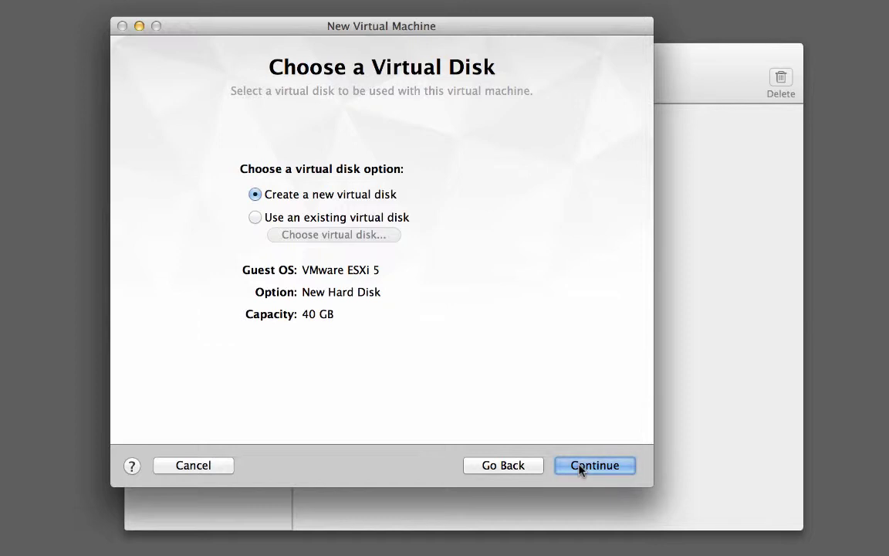
{"action": "left_click", "coordinate": [581, 465]}
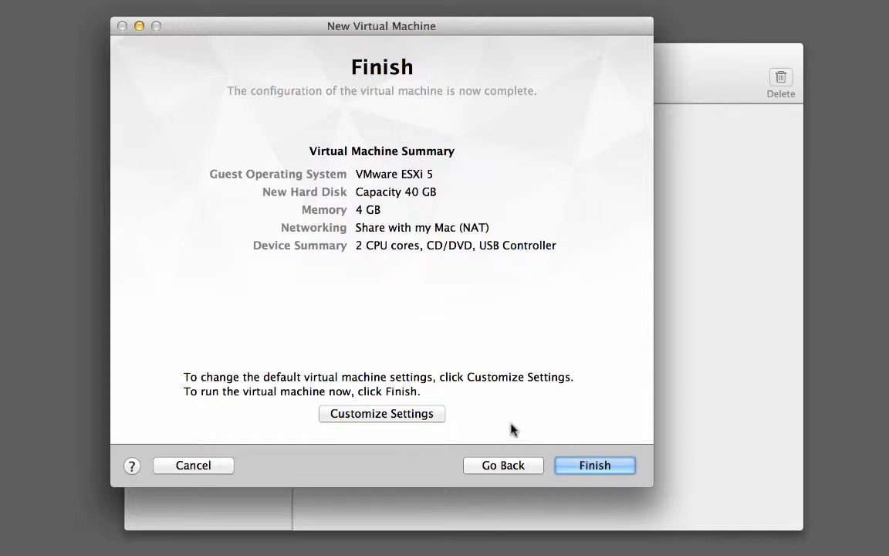
- Choose Customize Settings and create a 'vSphere 5.5 Update 1a' folder under Virtual Machines
{"action": "left_click", "coordinate": [430, 419]}
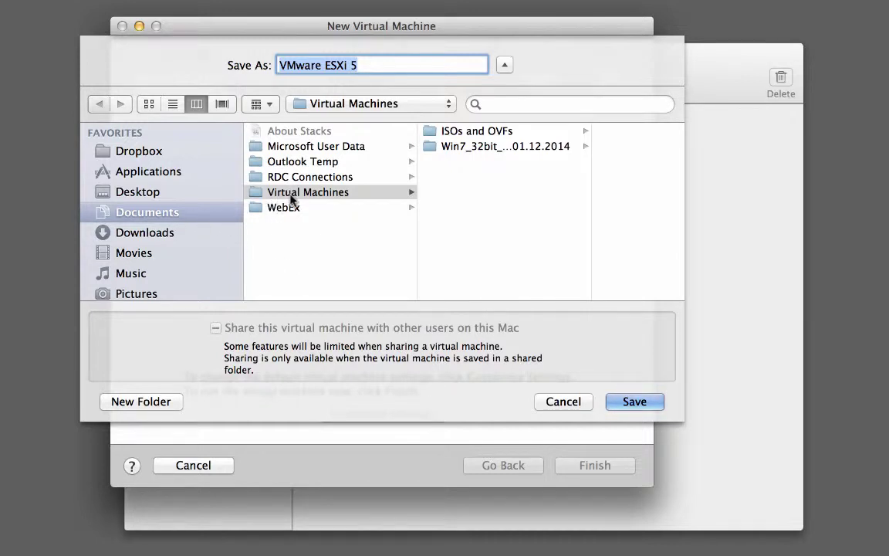
{"action": "left_click", "coordinate": [171, 402]}
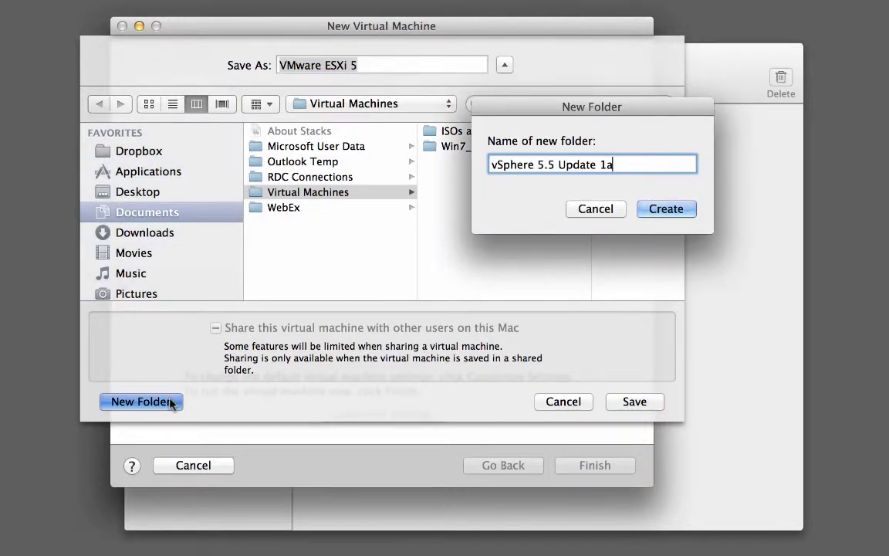
{"action": "left_click", "coordinate": [666, 209]}
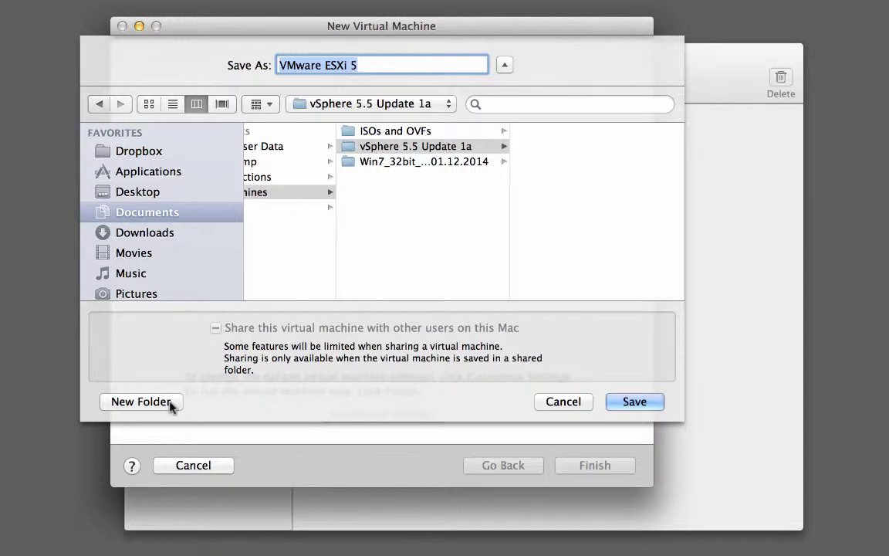
- Begin a subfolder inside it named 'ESXi 5.5U1 Host 1'
{"action": "left_click", "coordinate": [141, 402]}
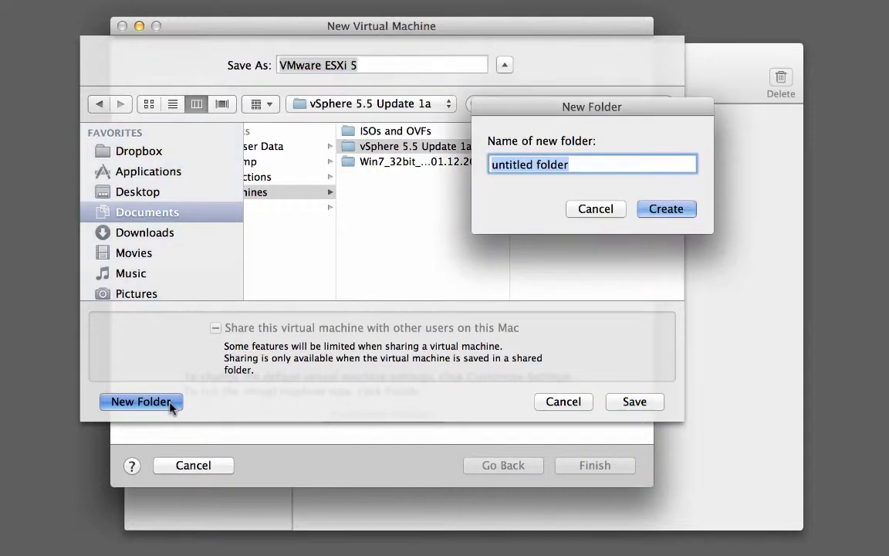
{"action": "type", "text": "ESXi 5.5U1 Host 1"}
{"action": "key", "text": "Left"}
{"action": "key", "text": "shift+Left"}
{"action": "key", "text": "shift+Left"}
{"action": "key", "text": "shift+Left"}
{"action": "key", "text": "shift+Left"}
{"action": "key", "text": "shift+Left"}
{"action": "key", "text": "shift+Left"}
{"action": "key", "text": "shift+Left"}
{"action": "key", "text": "shift+Left"}
{"action": "key", "text": "shift+Left"}
{"action": "key", "text": "shift+Left"}
{"action": "key", "text": "shift+Left"}
{"action": "key", "text": "shift+Left"}
{"action": "key", "text": "shift+Left"}
{"action": "key", "text": "shift+Left"}
{"action": "key", "text": "shift+Left"}
{"action": "key", "text": "shift+Left"}
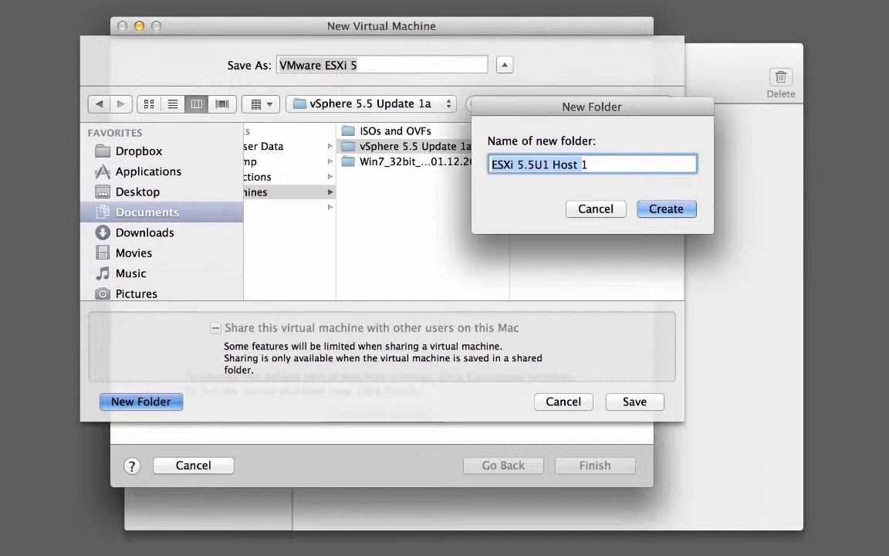
- Create subfolders 'ESXi 5.5U1 Host 1' and 'ESXi 5.5U1 Host 2' in vSphere 5.5 Update 1a
{"action": "left_click", "coordinate": [668, 210]}
{"action": "left_click", "coordinate": [317, 150]}
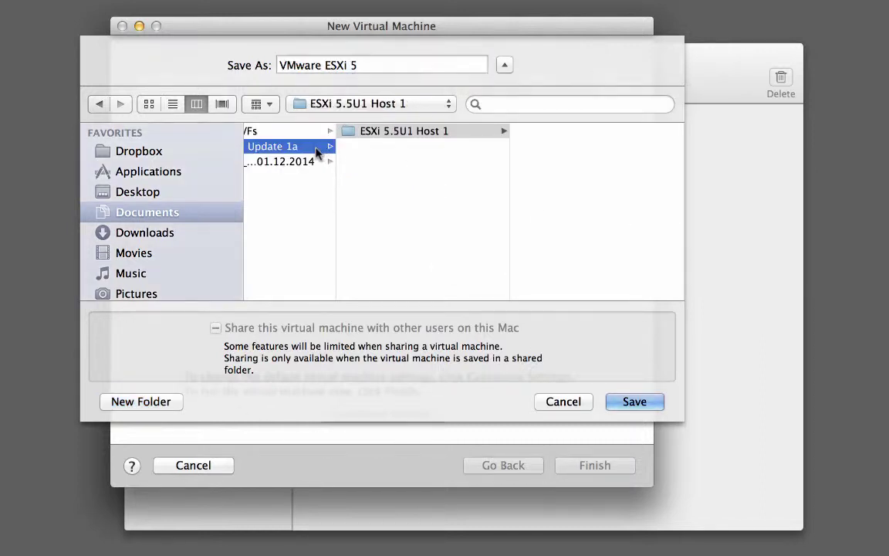
{"action": "left_click", "coordinate": [148, 402]}
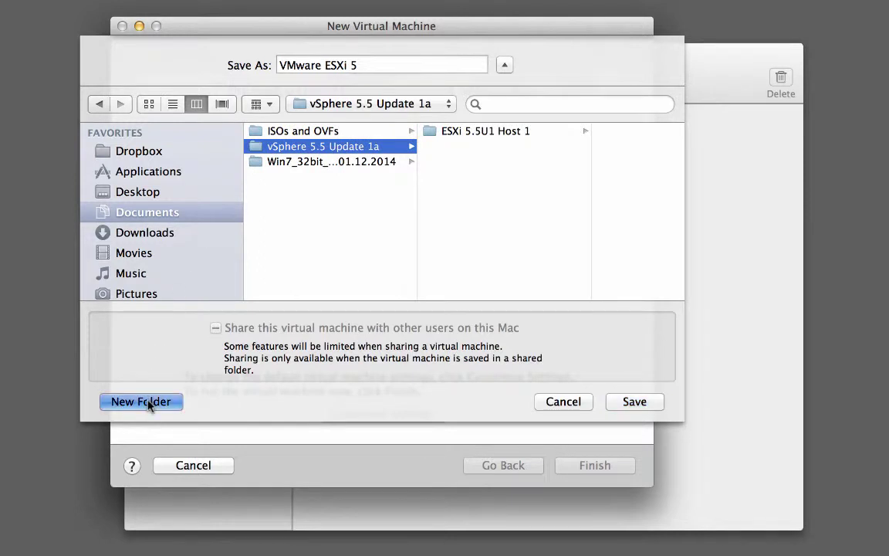
{"action": "type", "text": "ESXi 5.5U1 Host 2"}
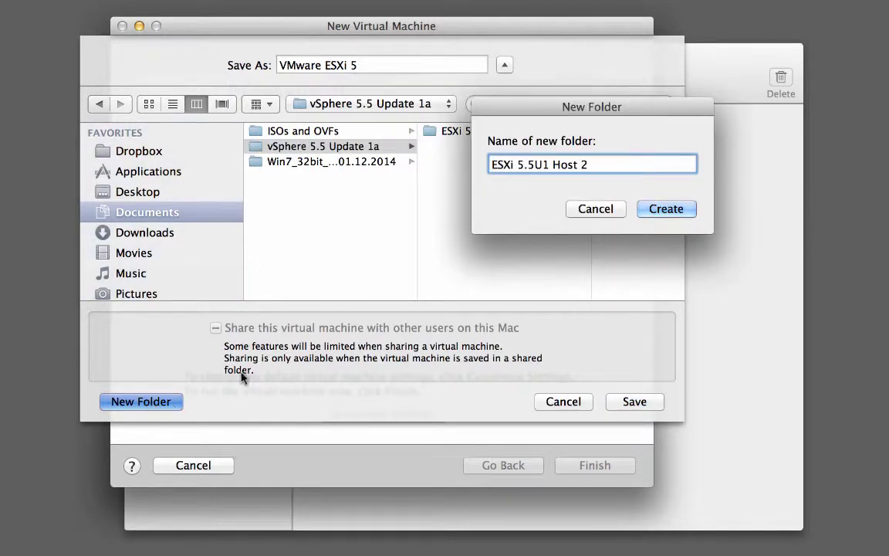
{"action": "left_click", "coordinate": [660, 208]}
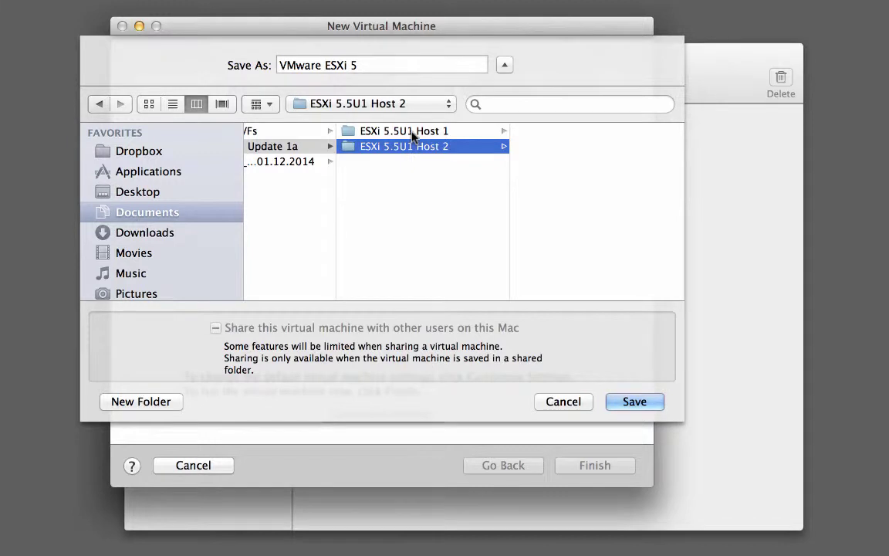
- Target the ESXi 5.5U1 Host 1 folder and name the machine 'ESXi 5.5U1 Host 1'
{"action": "left_click", "coordinate": [414, 132]}
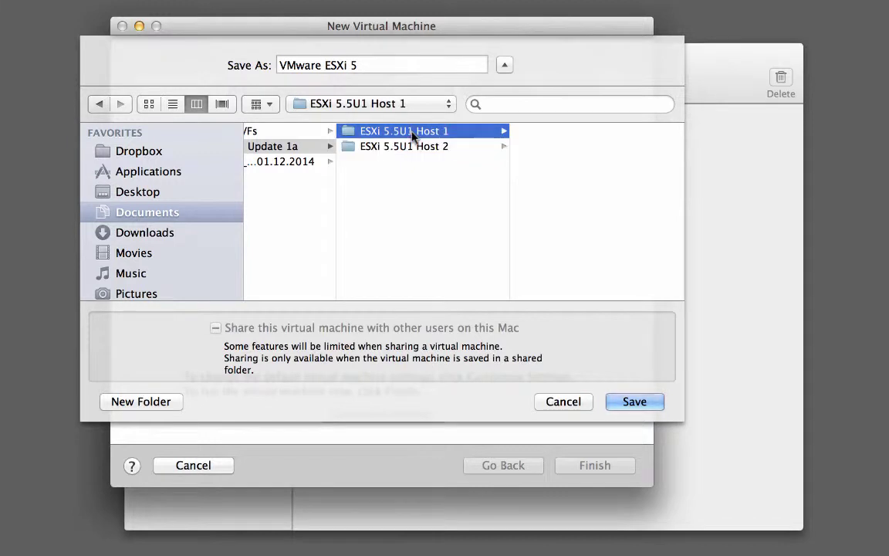
{"action": "scroll", "coordinate": [419, 189], "scroll_direction": "left", "scroll_amount": 6}
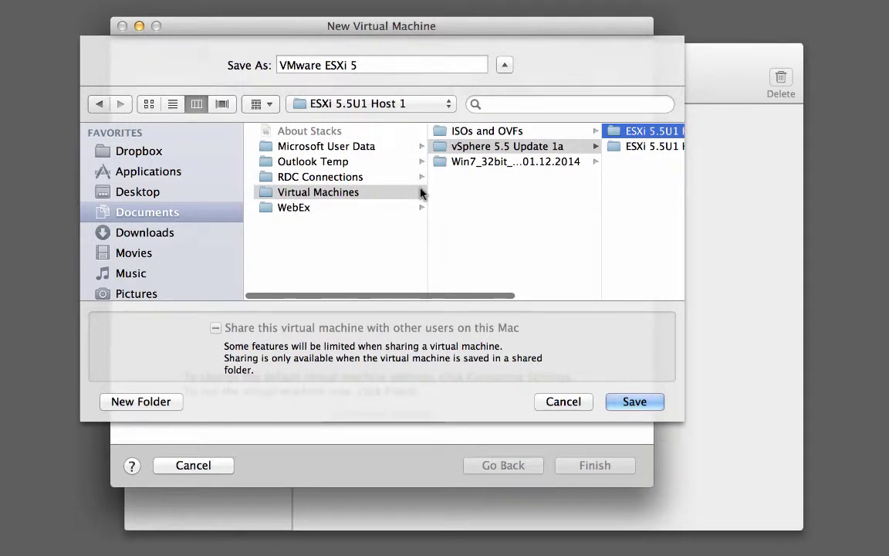
{"action": "scroll", "coordinate": [421, 193], "scroll_direction": "right", "scroll_amount": 1}
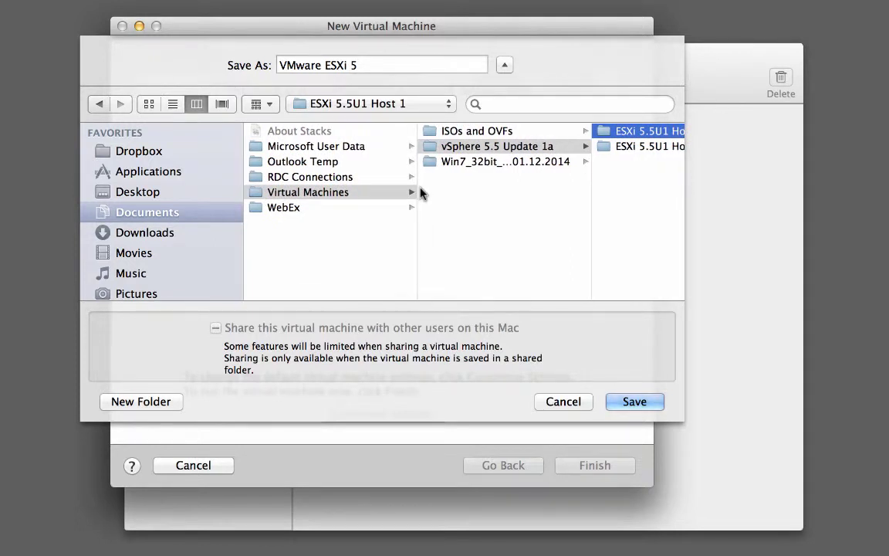
{"action": "scroll", "coordinate": [421, 193], "scroll_direction": "right", "scroll_amount": 5}
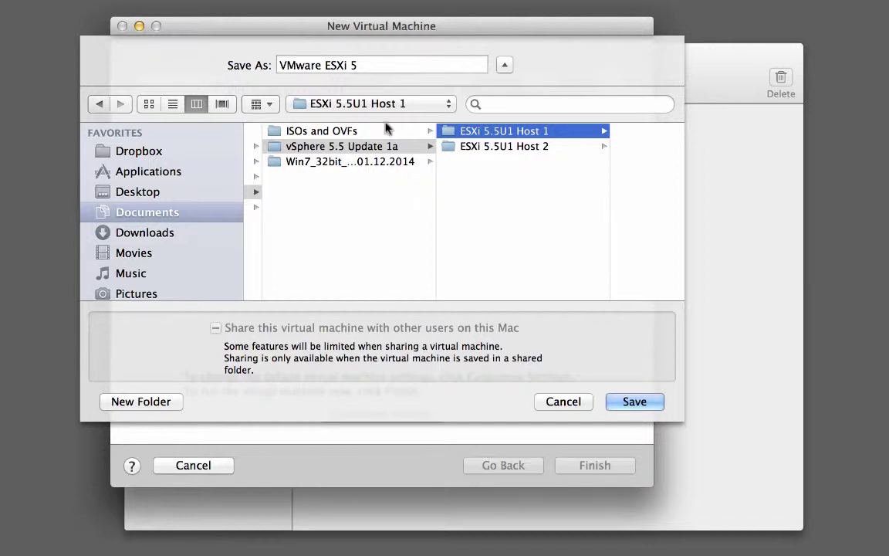
{"action": "left_click", "coordinate": [369, 64]}
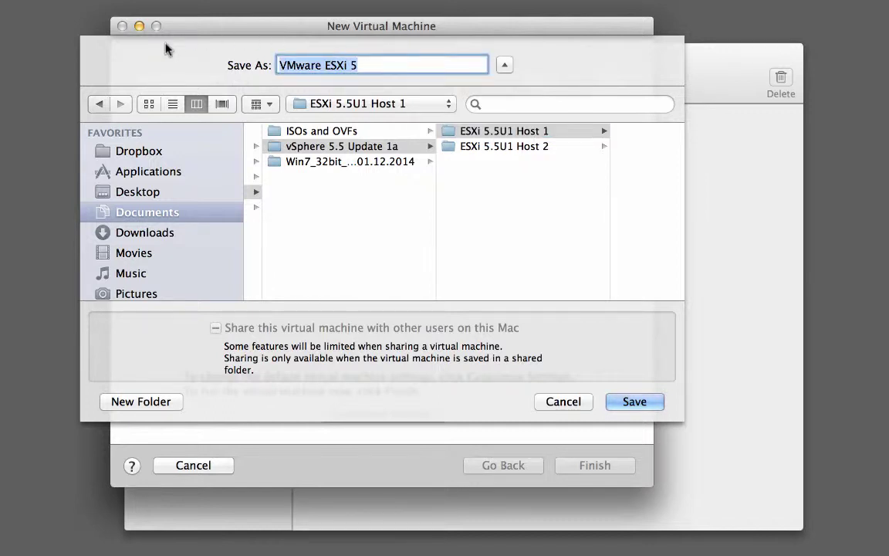
{"action": "type", "text": "ESXi 5.5U1 Host 1"}
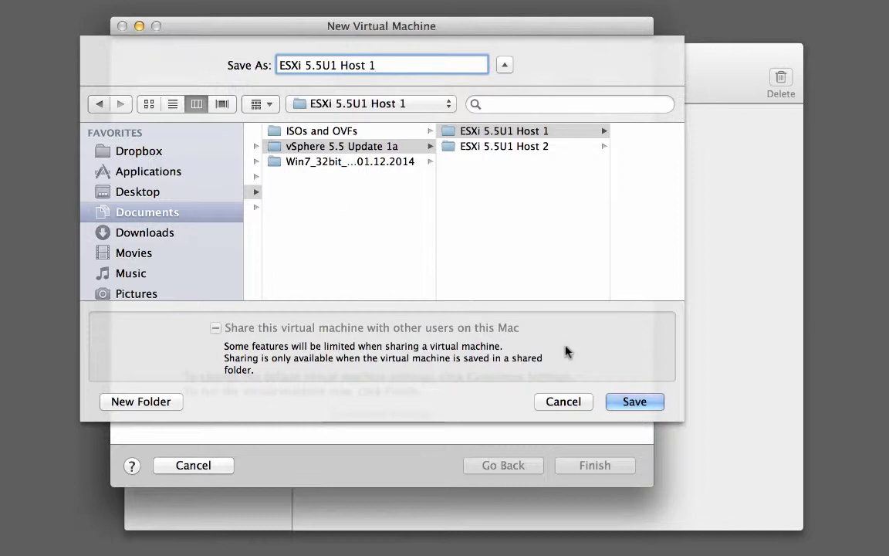
- Save the virtual machine, then check its 2 processor cores and 4096 MB memory
{"action": "left_click", "coordinate": [633, 402]}
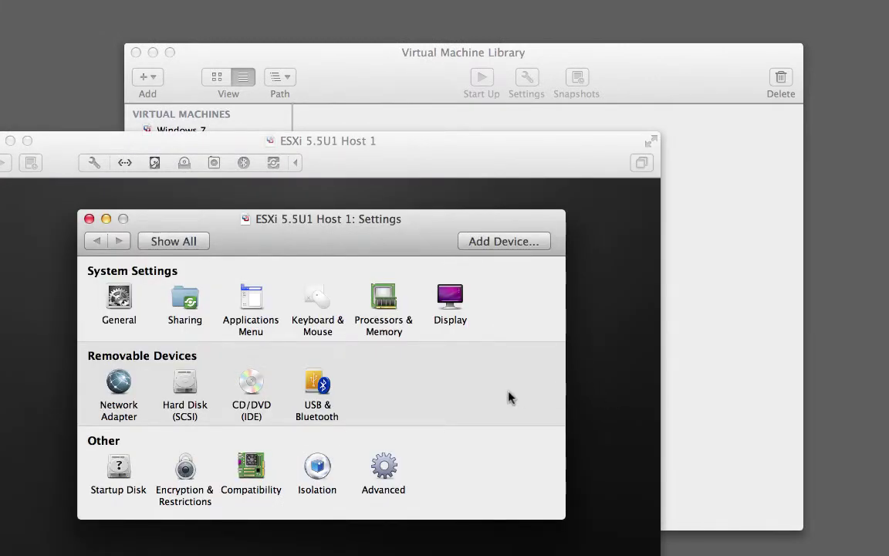
{"action": "left_click", "coordinate": [381, 297]}
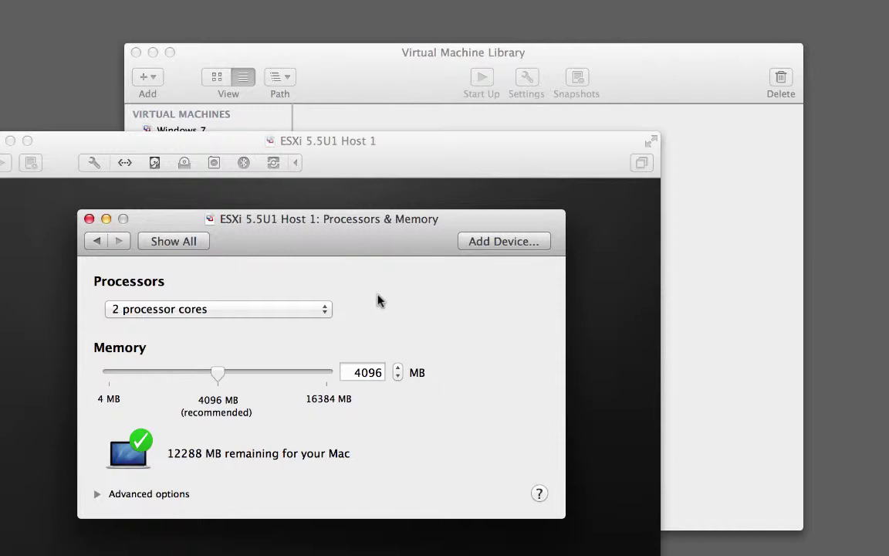
{"action": "left_click", "coordinate": [181, 244]}
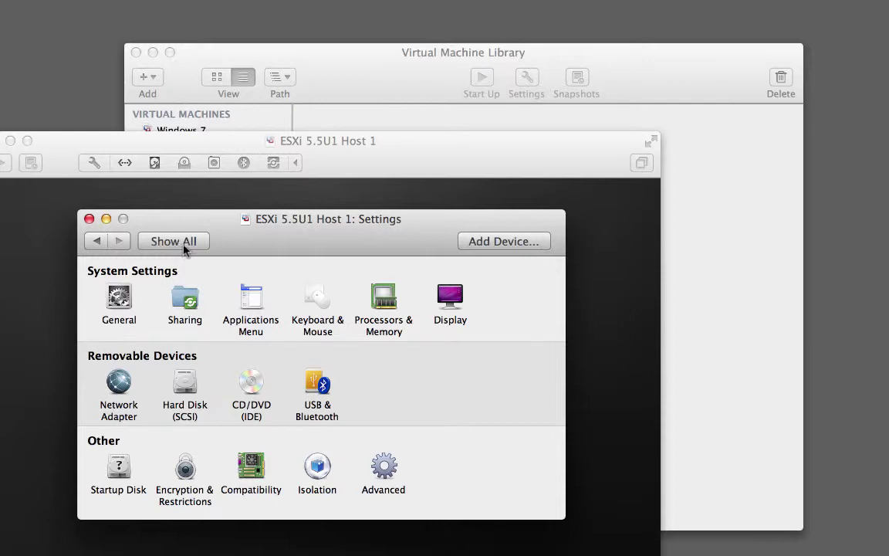
- Review the 40 GB SCSI hard disk and its advanced options, then view the Network Adapter settings
{"action": "left_click", "coordinate": [184, 379]}
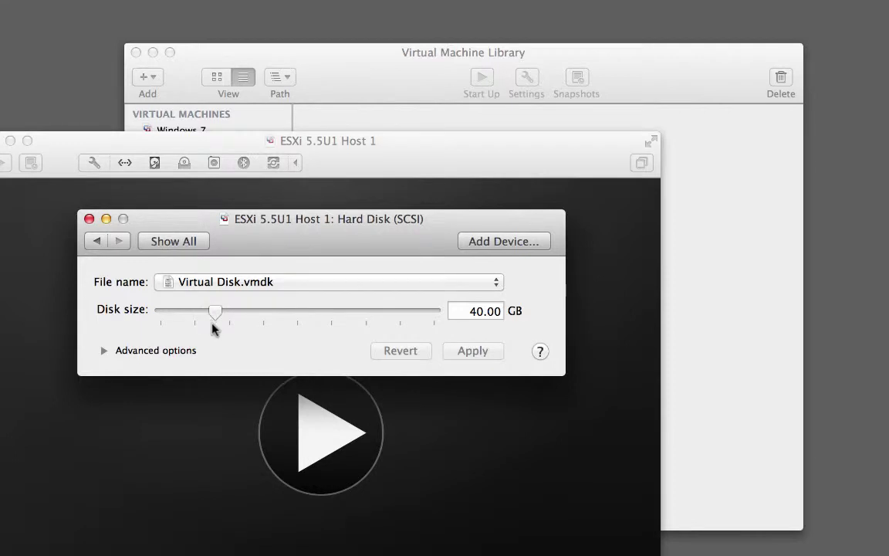
{"action": "left_click", "coordinate": [104, 351]}
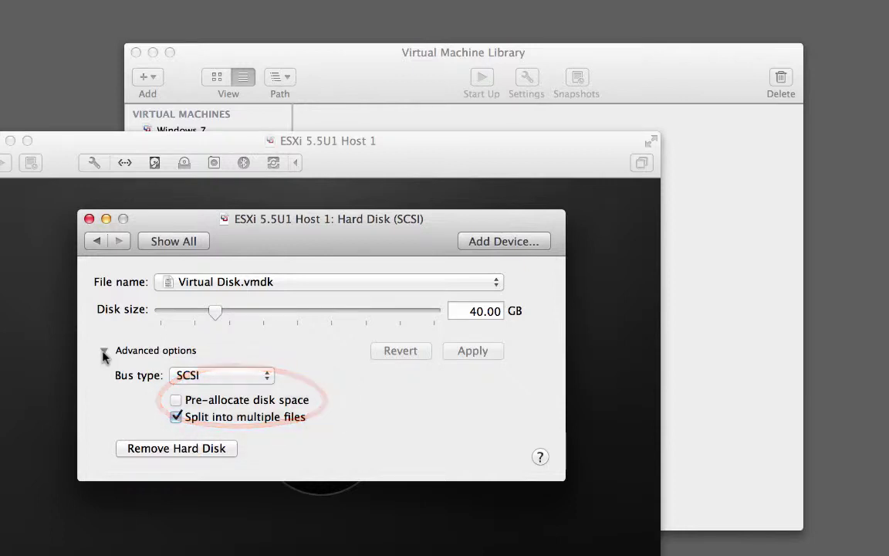
{"action": "left_click", "coordinate": [174, 240]}
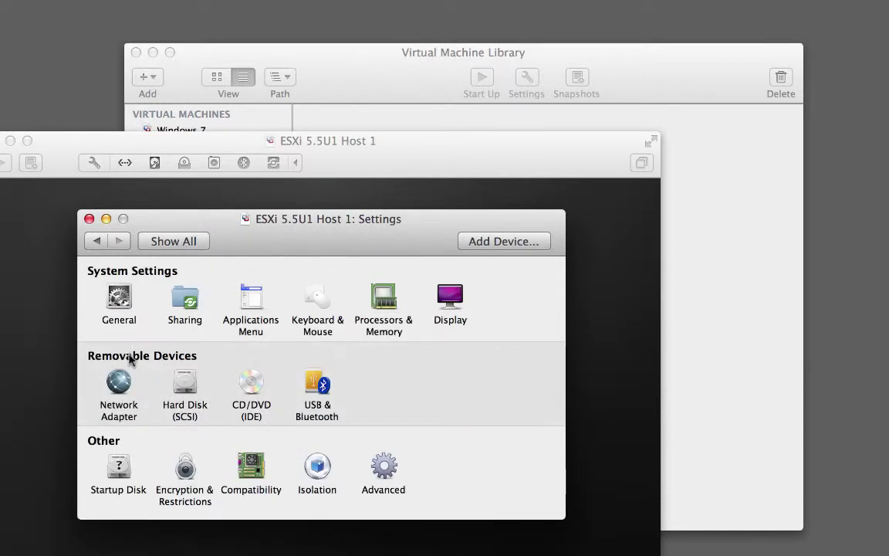
{"action": "left_click", "coordinate": [119, 382]}
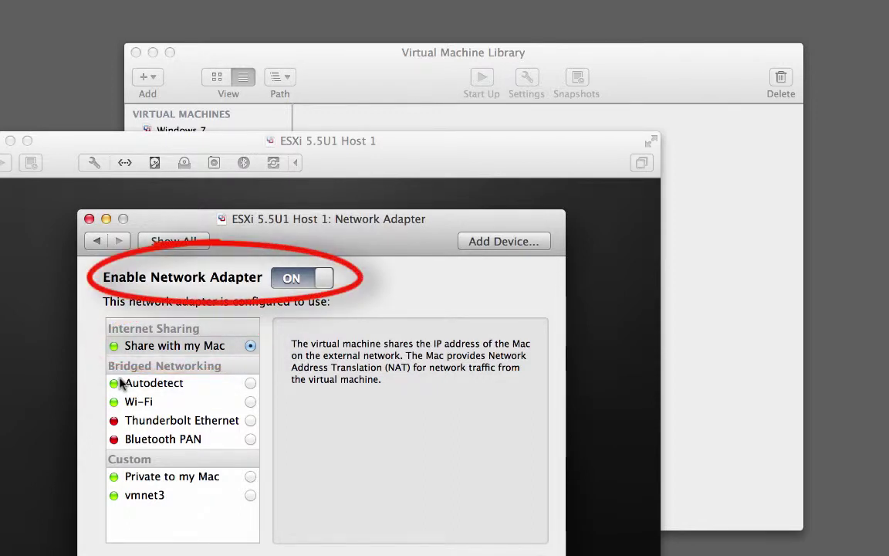
- Confirm the adapter is on with Share with my Mac, then go back to all settings
{"action": "left_click", "coordinate": [173, 241]}
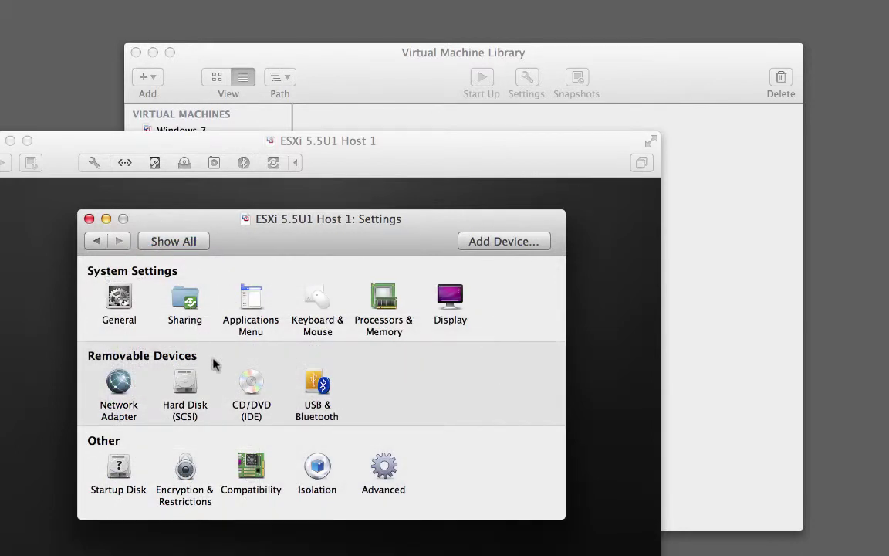
- Enable the CD/DVD drive and load VMware-ESXi-5.5U1-Rollup_2ISO.iso as its disc image
{"action": "left_click", "coordinate": [255, 386]}
{"action": "left_click", "coordinate": [301, 293]}
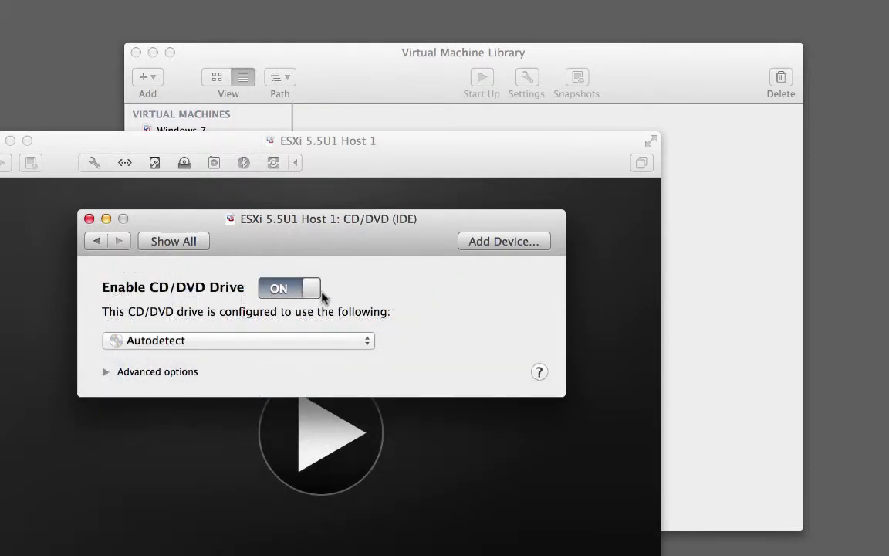
{"action": "left_click", "coordinate": [298, 338]}
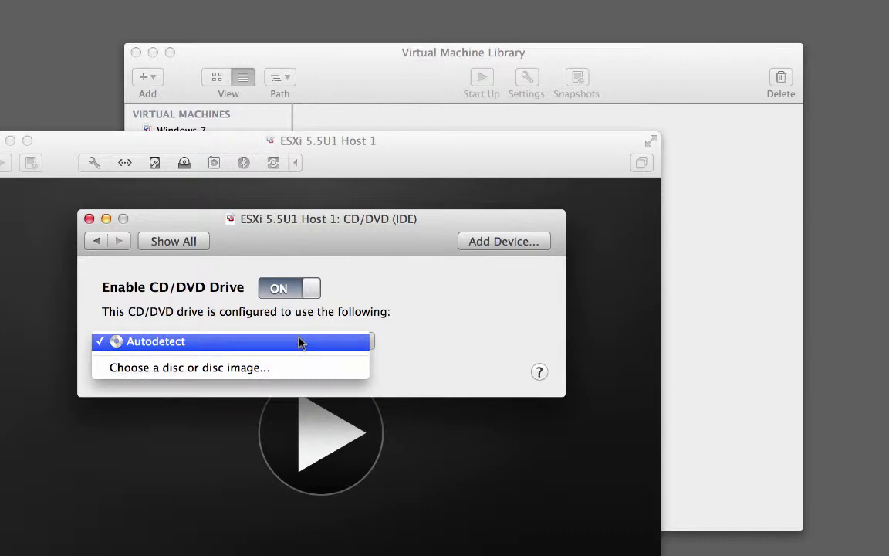
{"action": "left_click", "coordinate": [271, 371]}
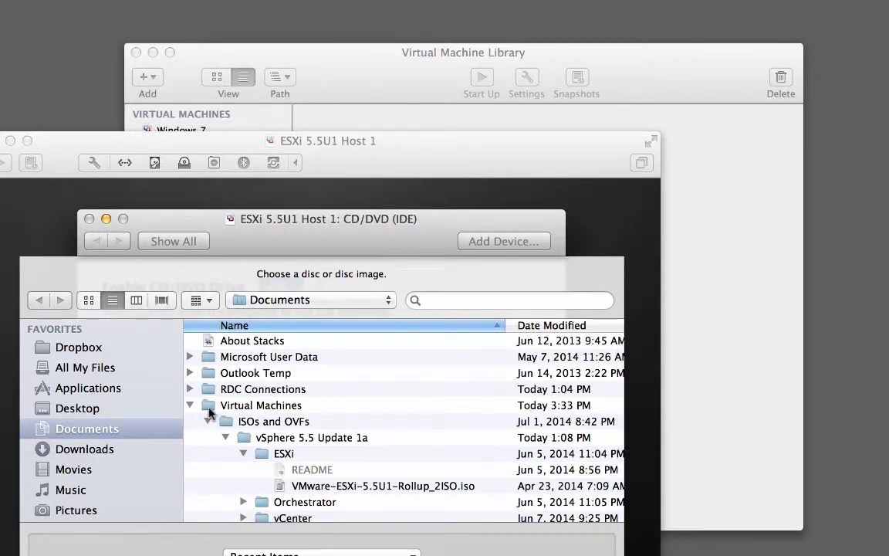
{"action": "scroll", "coordinate": [208, 413], "scroll_direction": "left", "scroll_amount": 1}
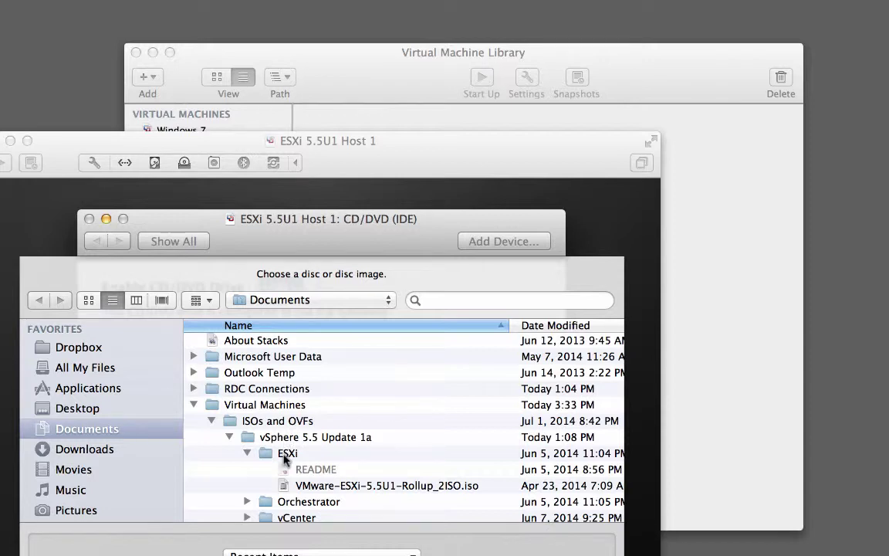
{"action": "left_click", "coordinate": [304, 488]}
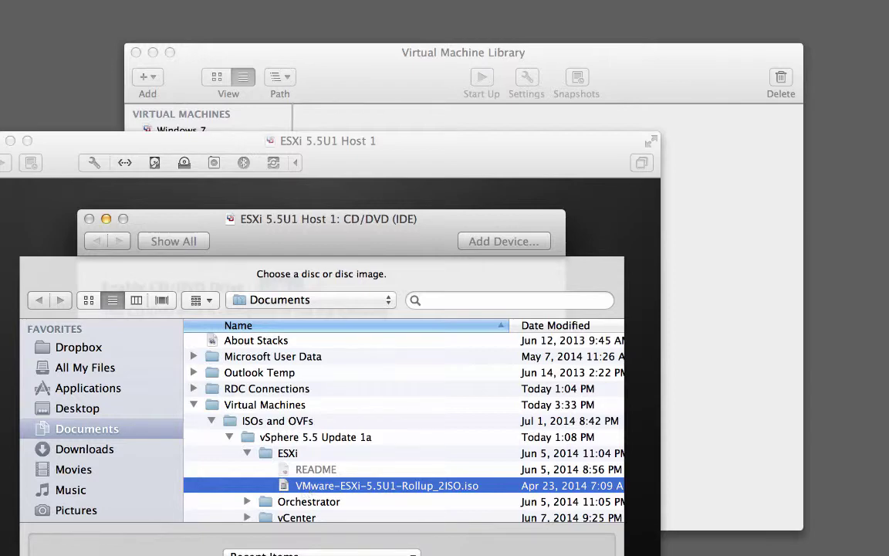
{"action": "key", "text": "Return"}
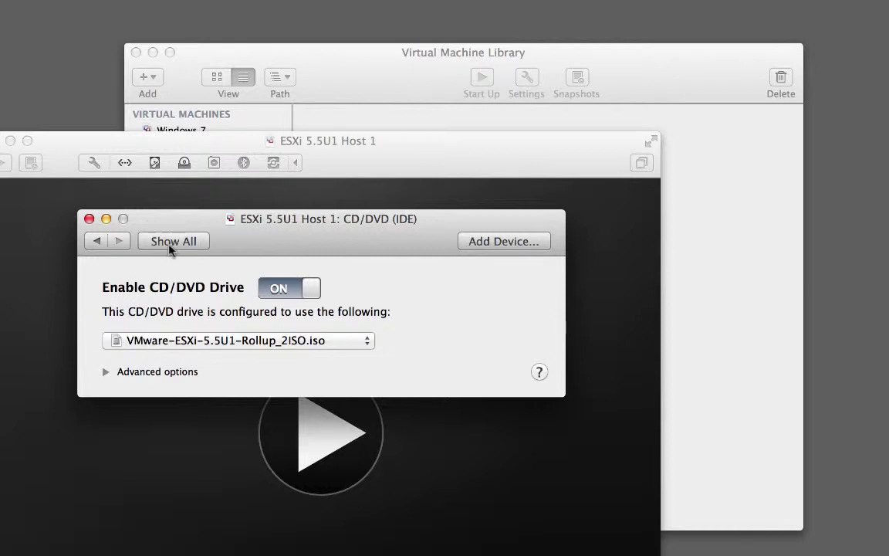
- Close the CD/DVD settings and capture input in the console as the ESXi installer boots
{"action": "left_click", "coordinate": [90, 219]}
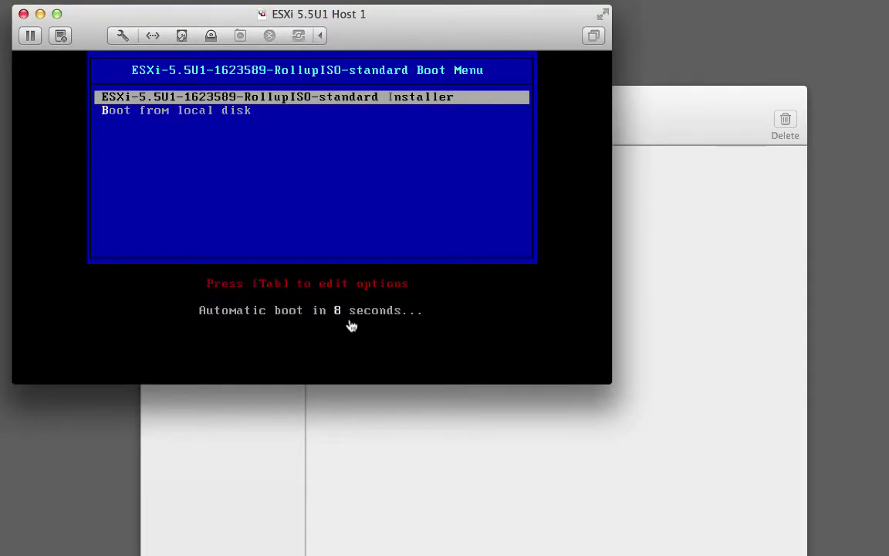
{"action": "left_click", "coordinate": [351, 326]}
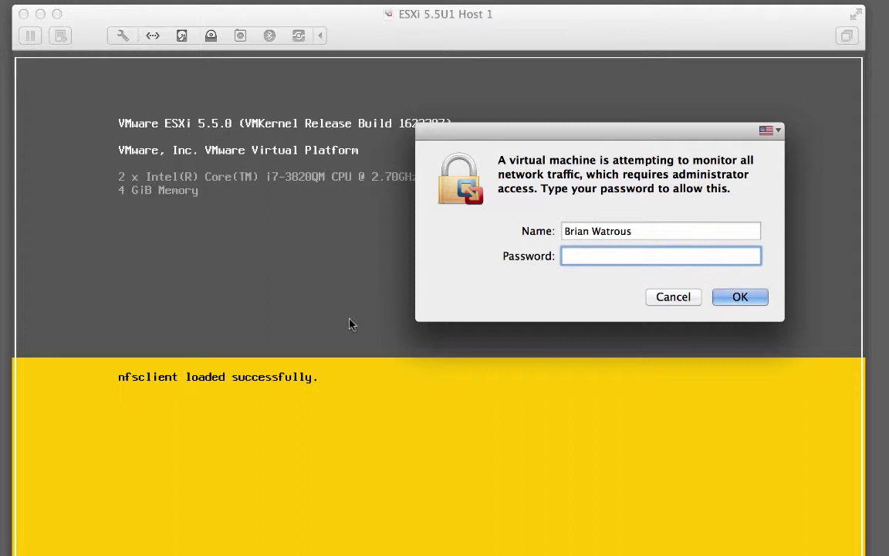
- Enter the Mac administrator password, retyping it once, so the VM can monitor network traffic
{"action": "type", "text": "**********"}
{"action": "key", "text": "Return"}
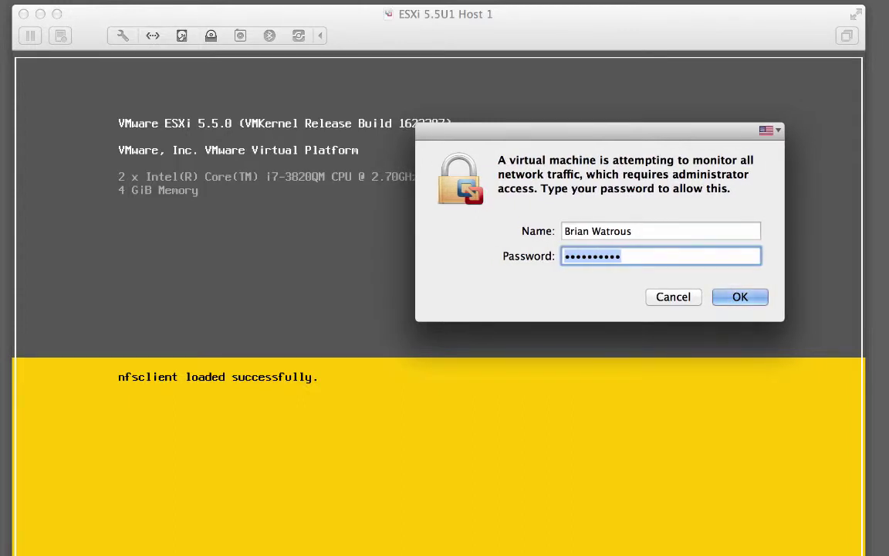
{"action": "type", "text": "*********"}
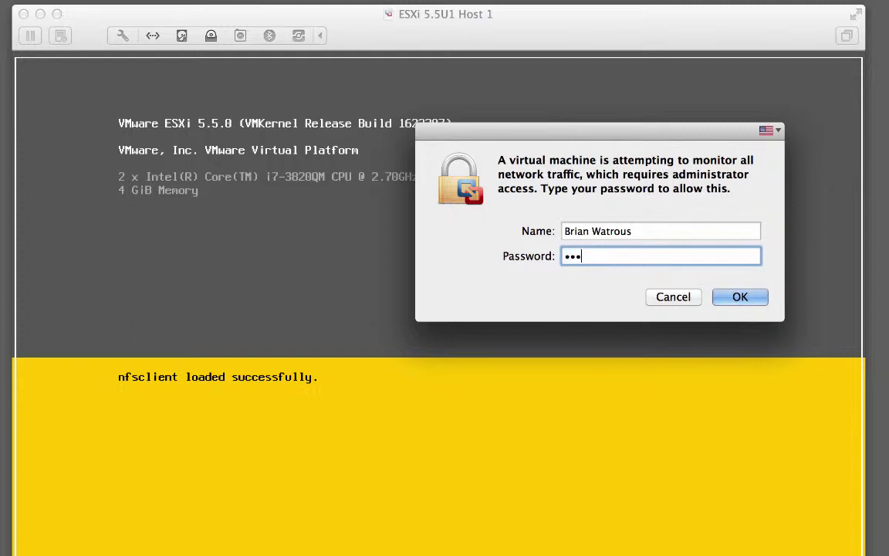
{"action": "type", "text": "*"}
{"action": "key", "text": "Return"}
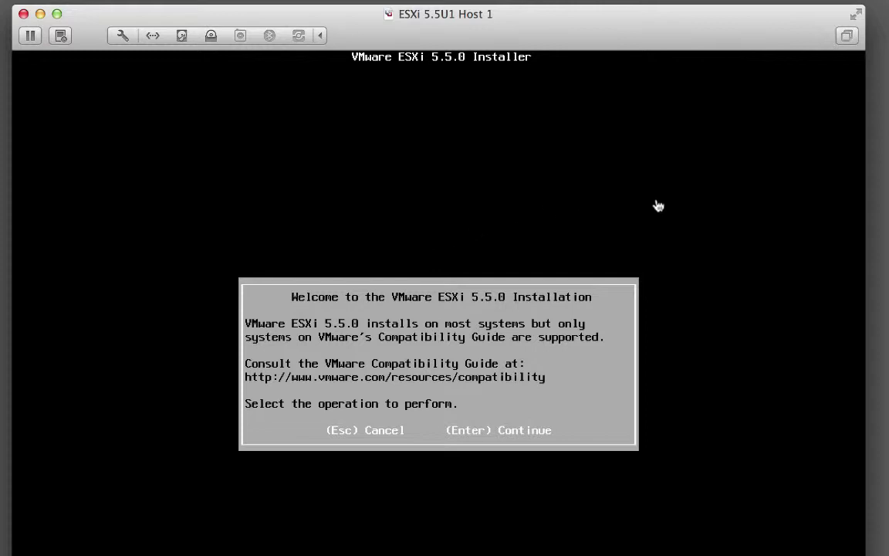
- Click into the ESXi installer console so it captures keyboard input
{"action": "left_click", "coordinate": [775, 257]}
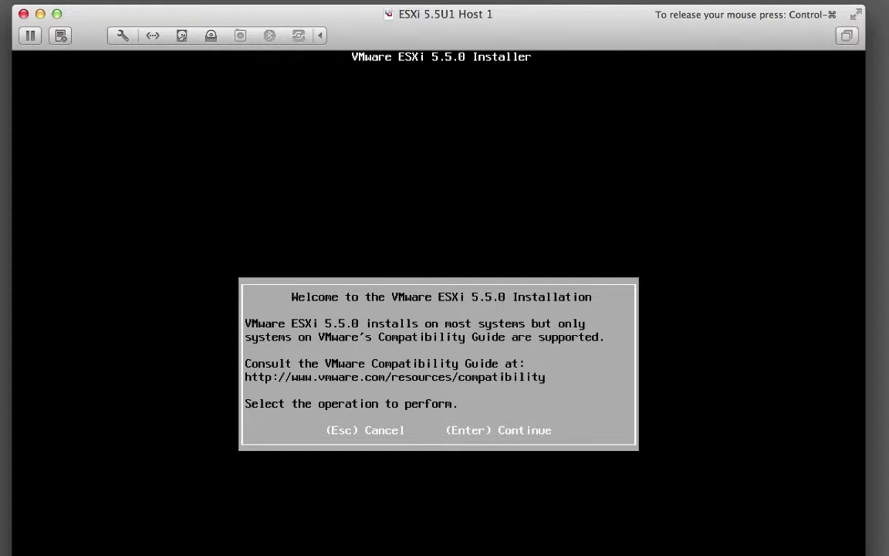
{"action": "key", "text": "Return"}
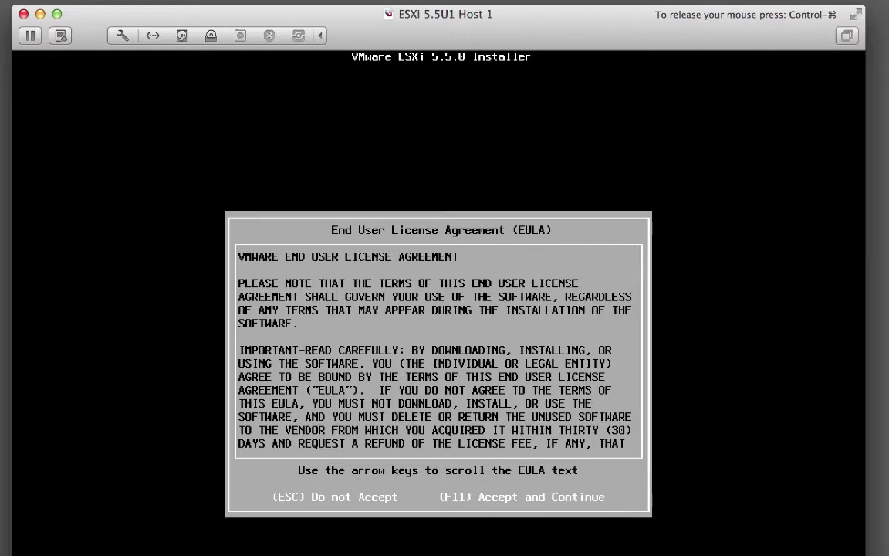
{"action": "key", "text": "Down"}
{"action": "key", "text": "Down"}
{"action": "key", "text": "Down"}
{"action": "key", "text": "Down"}
{"action": "key", "text": "Down"}
{"action": "key", "text": "Down"}
{"action": "key", "text": "Down"}
{"action": "key", "text": "Down"}
{"action": "key", "text": "Down"}
{"action": "key", "text": "Down"}
{"action": "key", "text": "Down"}
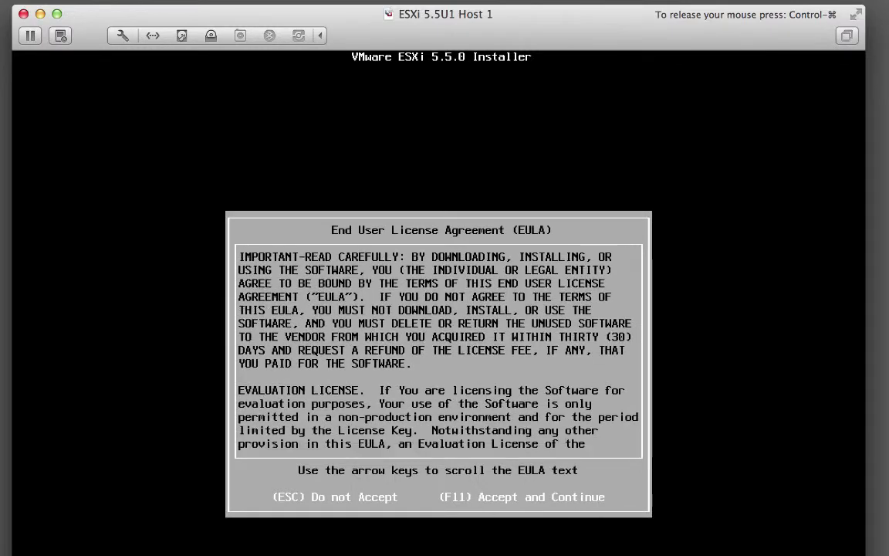
{"action": "key", "text": "Down"}
{"action": "key", "text": "Down"}
{"action": "key", "text": "Down"}
{"action": "key", "text": "Down"}
{"action": "key", "text": "Down"}
{"action": "key", "text": "Down"}
{"action": "key", "text": "Down"}
{"action": "key", "text": "Down"}
{"action": "key", "text": "Down"}
{"action": "key", "text": "Down"}
{"action": "key", "text": "Down"}
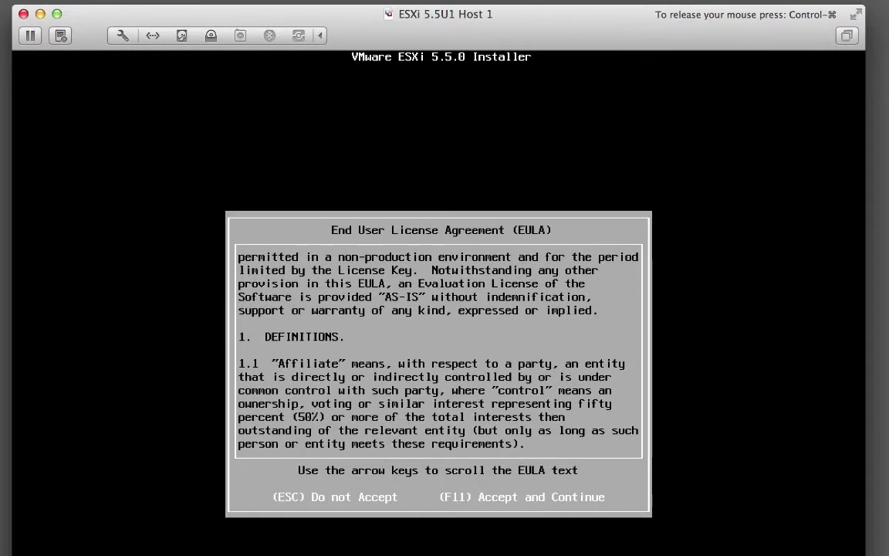
{"action": "key", "text": "Down"}
{"action": "key", "text": "Down"}
{"action": "key", "text": "Down"}
{"action": "key", "text": "Down"}
{"action": "key", "text": "Down"}
{"action": "key", "text": "Down"}
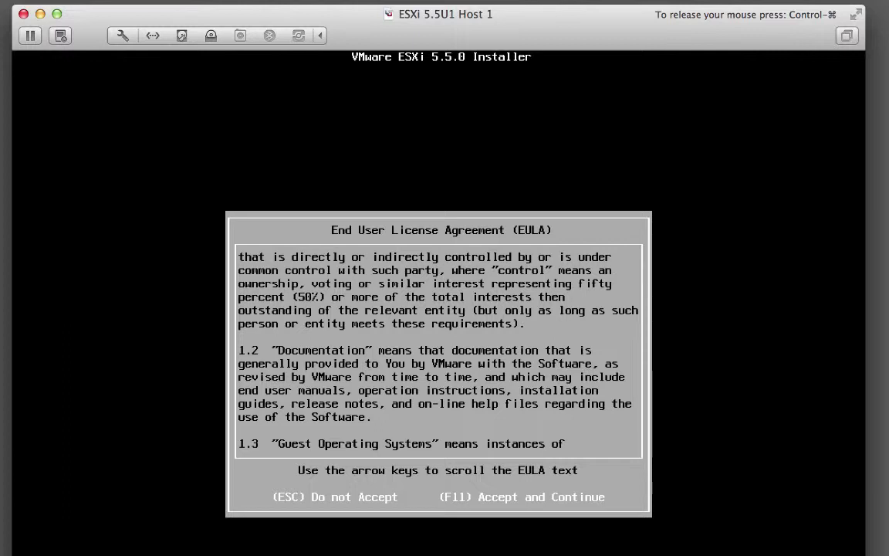
- Accept the EULA, pick the 40.00 GiB local disk, and keep US Default keyboard
{"action": "key", "text": "F11"}
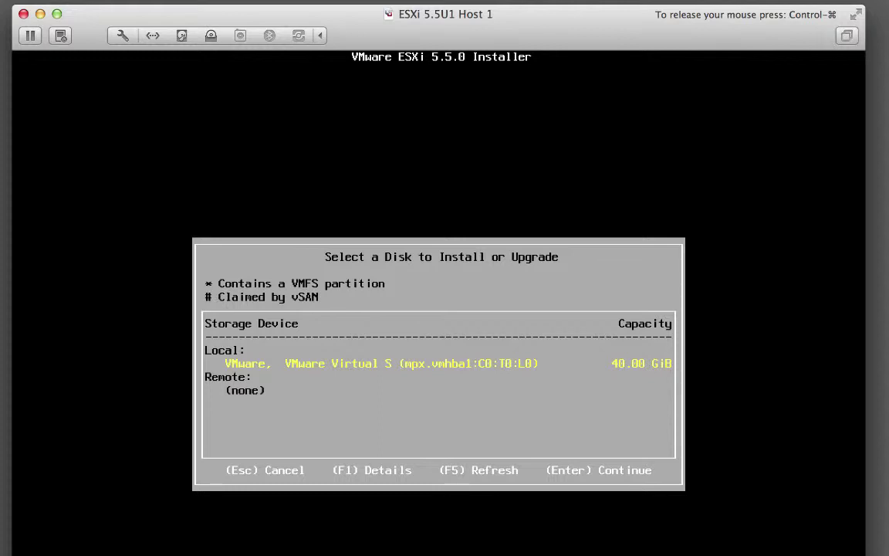
{"action": "key", "text": "Return"}
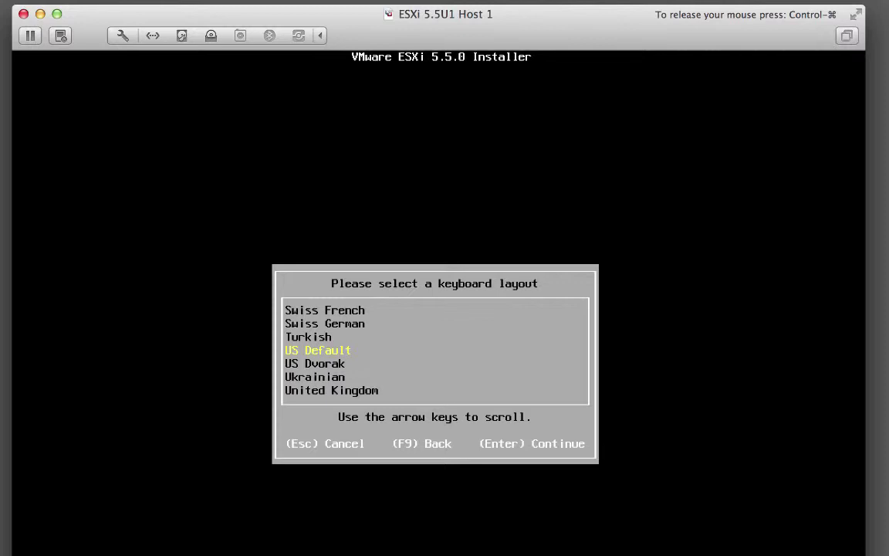
{"action": "key", "text": "Return"}
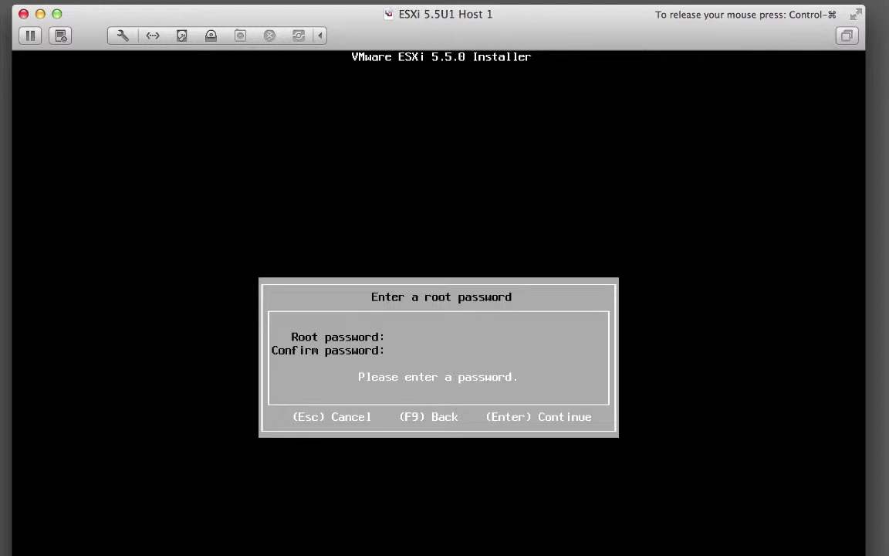
- Enter the ESXi root password in both the password and confirm fields
{"action": "type", "text": "V"}
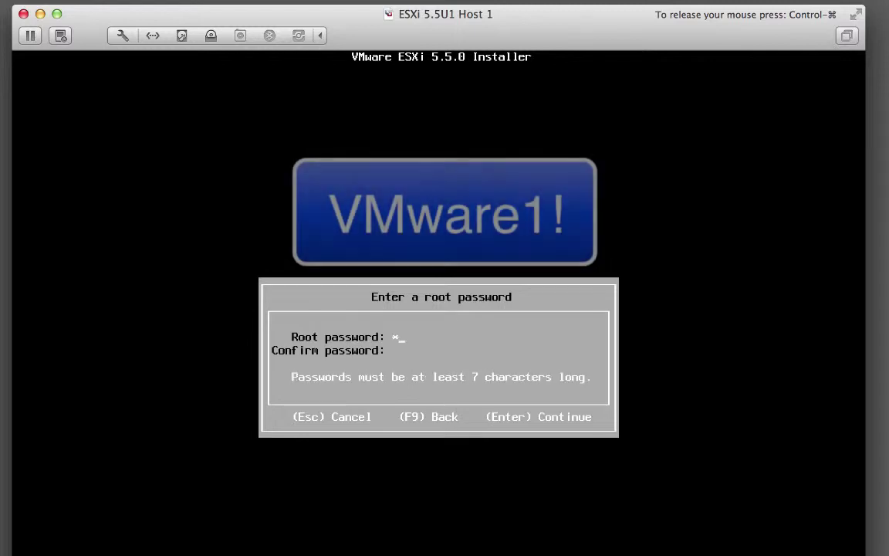
{"action": "type", "text": "Mware1!"}
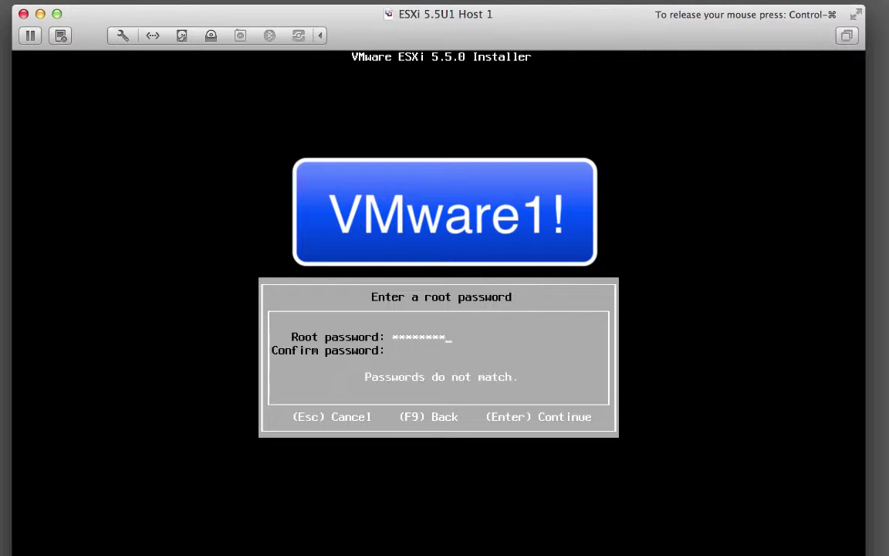
{"action": "type", "text": "VMware1!"}
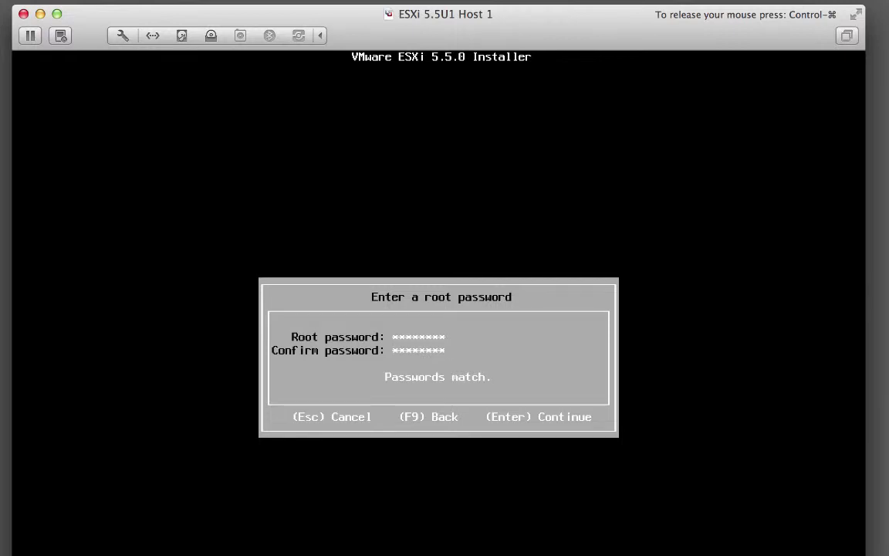
{"action": "key", "text": "Return"}
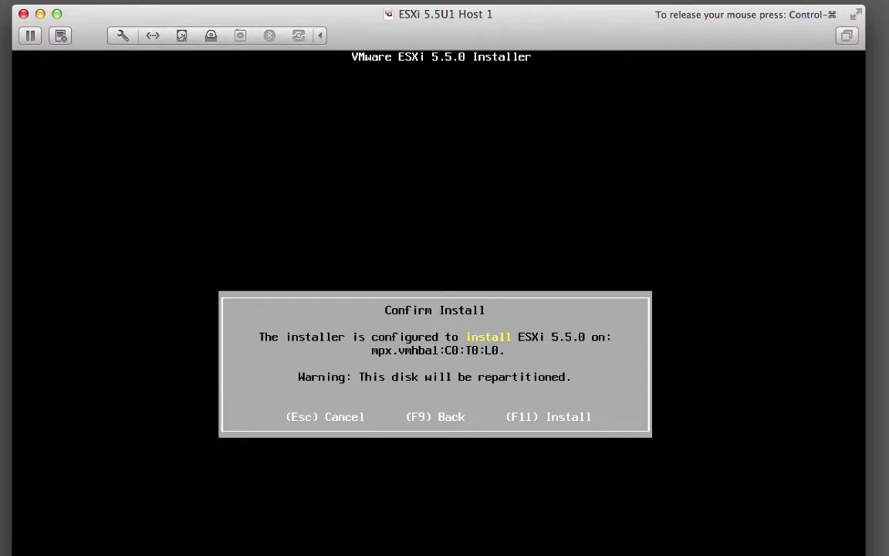
- Confirm the ESXi 5.5.0 install on mpx.vmhba1:C0:T0:L0, then reboot when it finishes
{"action": "key", "text": "F11"}
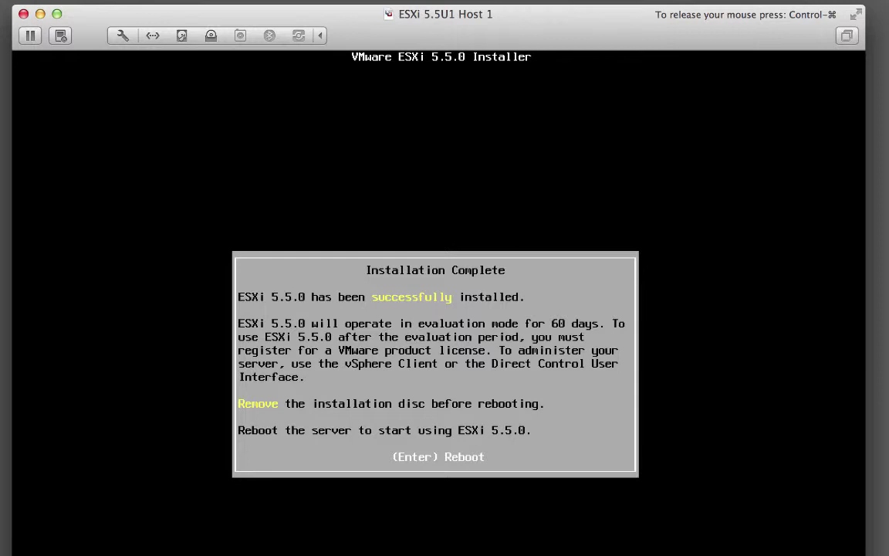
{"action": "key", "text": "Return"}
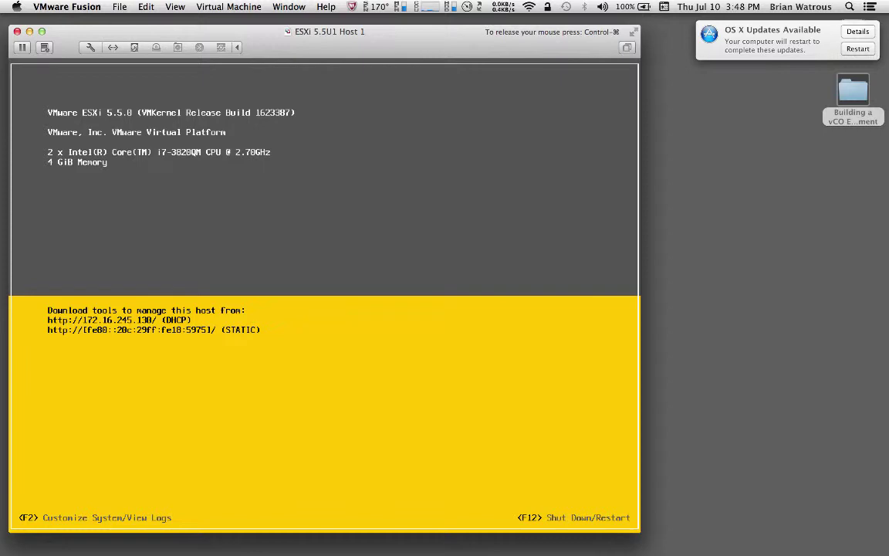
- Open the F2 customization login and enter the password for user root
{"action": "key", "text": "F2"}
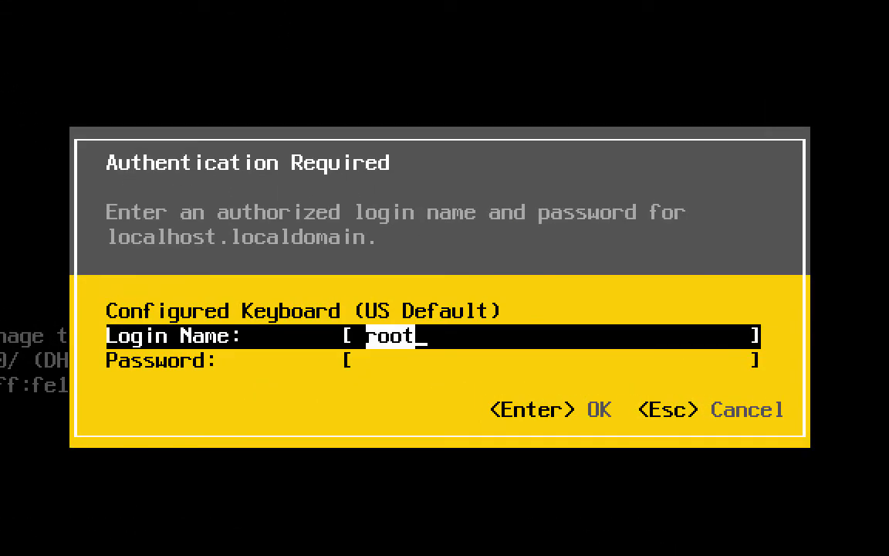
{"action": "key", "text": "Tab"}
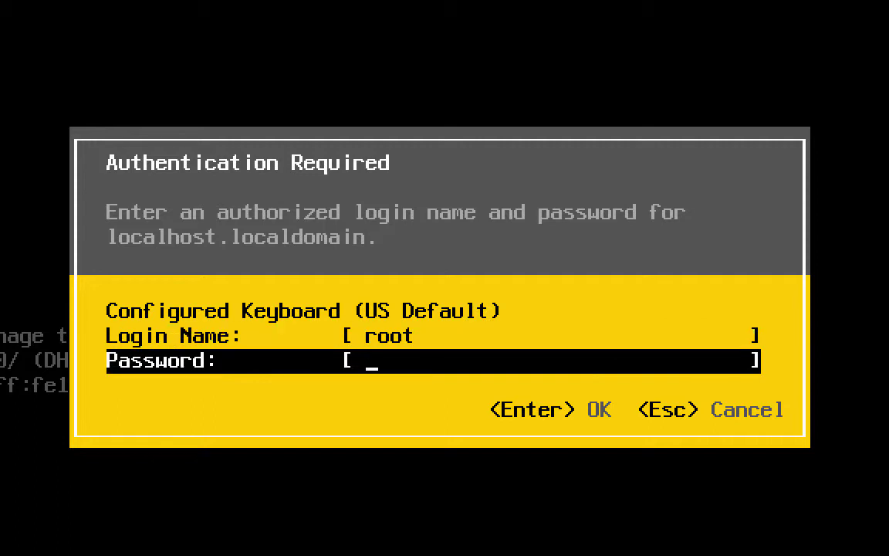
{"action": "type", "text": "*******"}
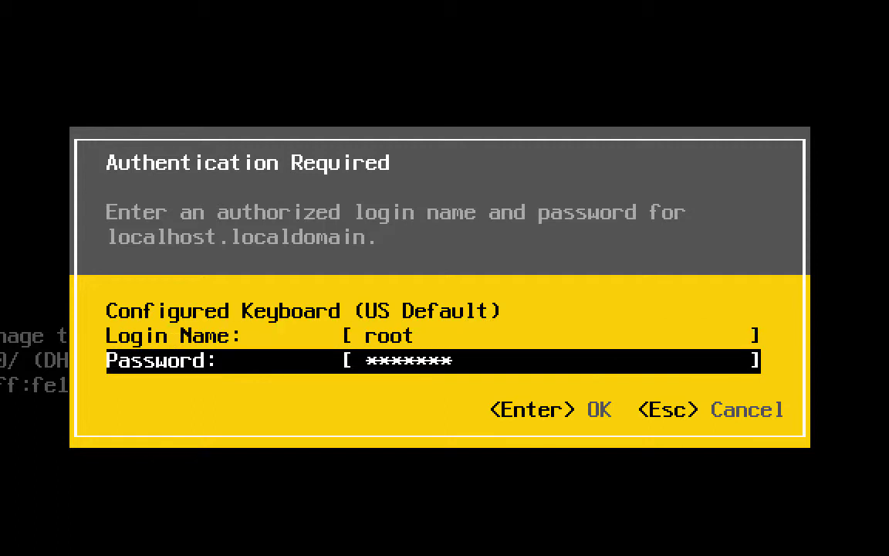
{"action": "type", "text": "*"}
- Log in and open IP Configuration under Configure Management Network
{"action": "key", "text": "Return"}
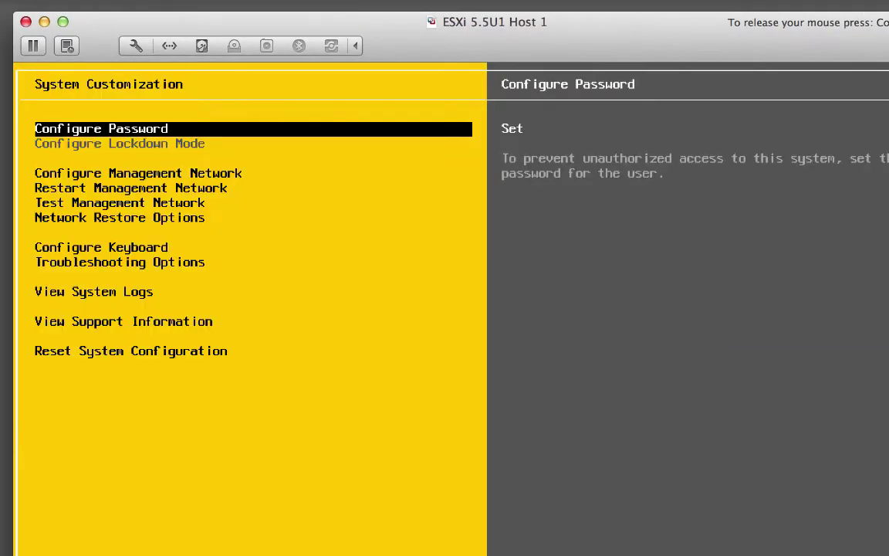
{"action": "key", "text": "Down"}
{"action": "key", "text": "Down"}
{"action": "key", "text": "Up"}
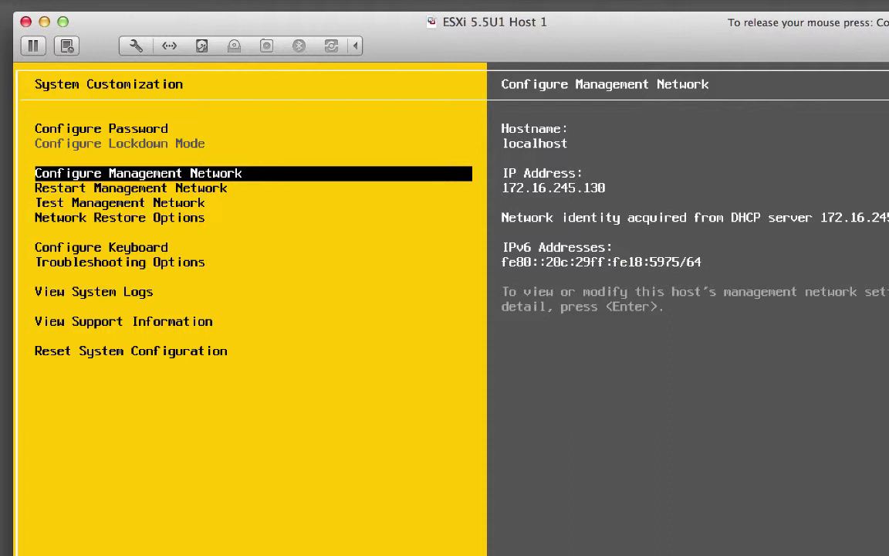
{"action": "key", "text": "Return"}
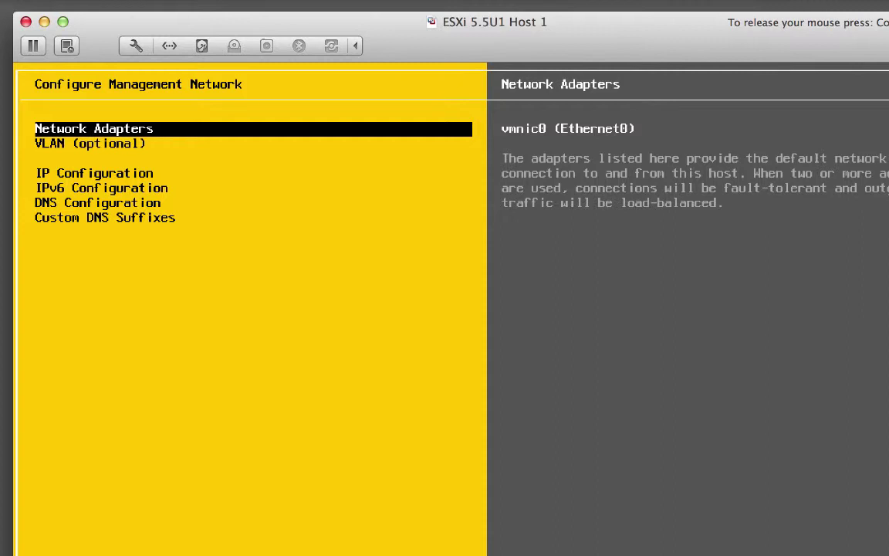
{"action": "key", "text": "Down"}
{"action": "key", "text": "Down"}
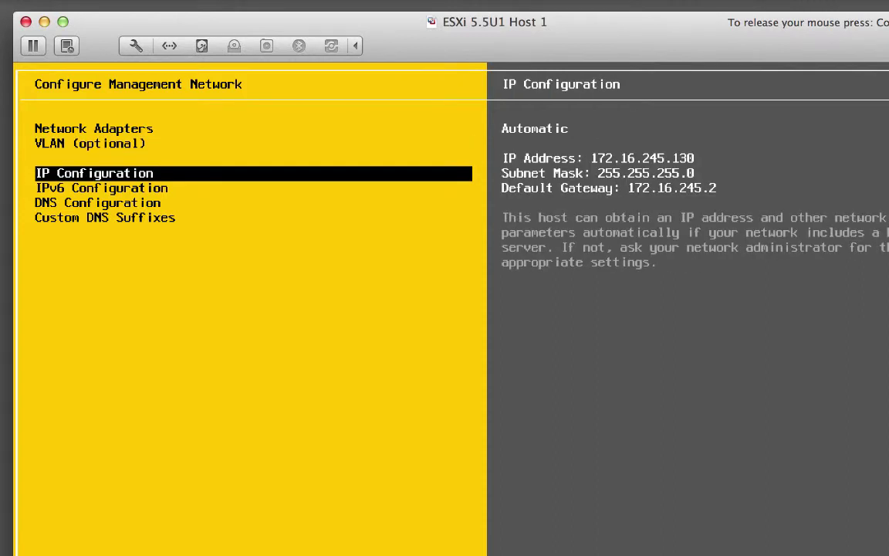
{"action": "key", "text": "Return"}
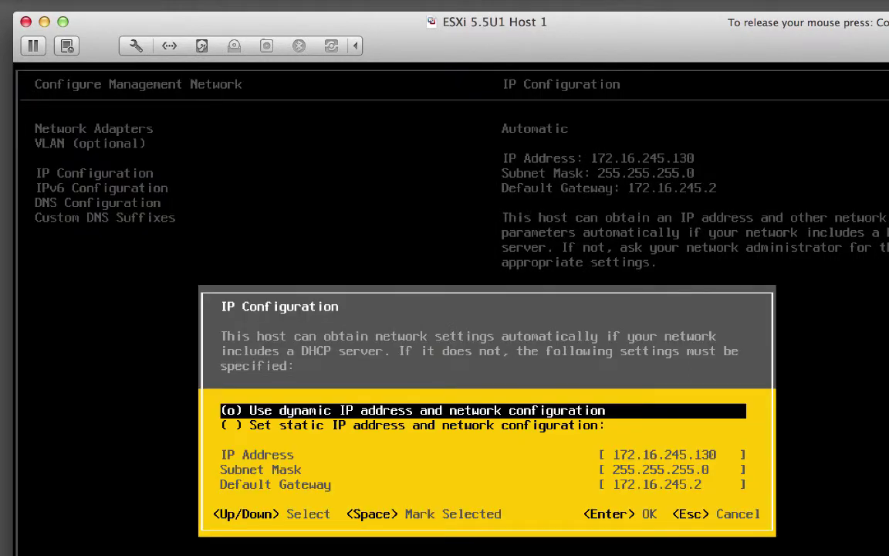
- Switch to static IP 172.16.245.101, mask 255.255.255.0, gateway 172.16.245.2
{"action": "key", "text": "Down"}
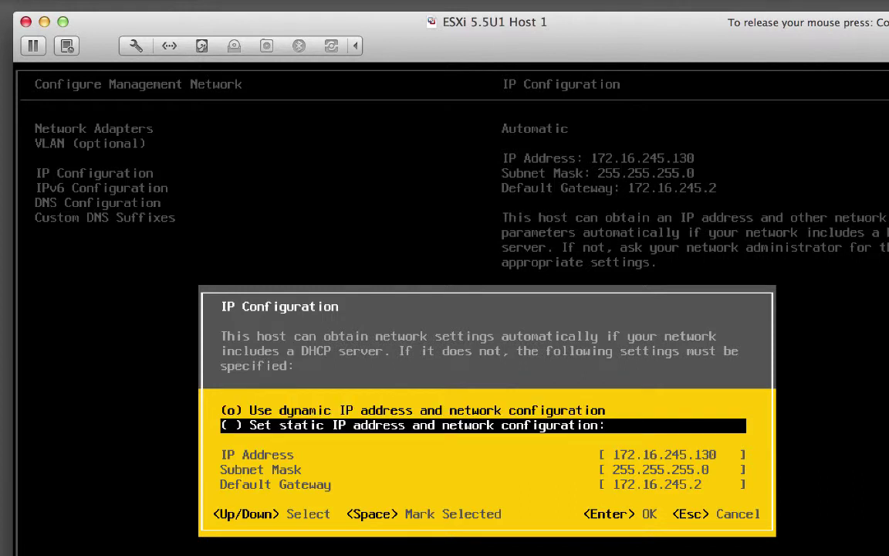
{"action": "key", "text": "space"}
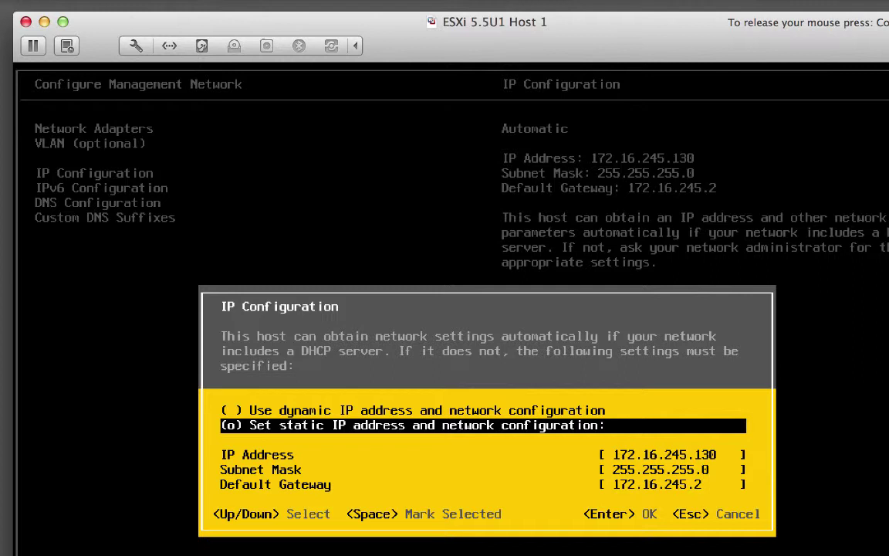
{"action": "key", "text": "Down"}
{"action": "key", "text": "Right"}
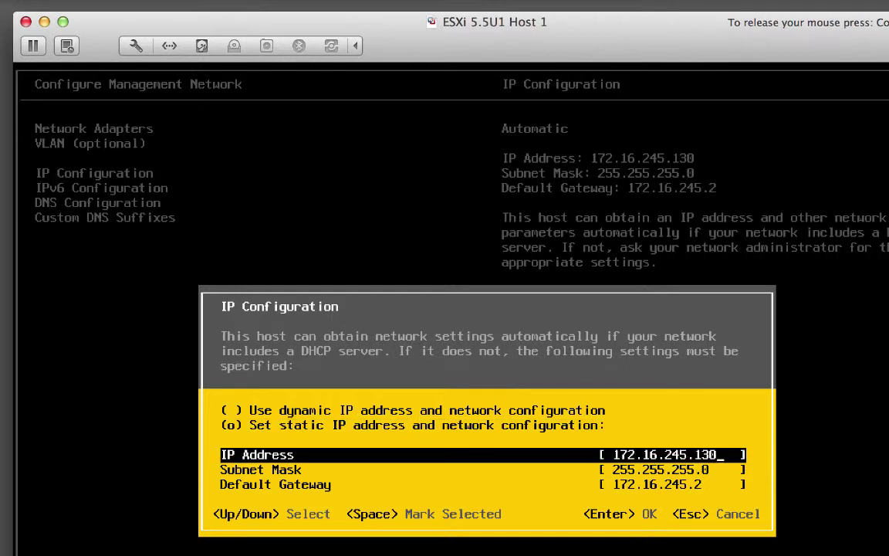
{"action": "key", "text": "BackSpace"}
{"action": "key", "text": "BackSpace"}
{"action": "type", "text": "01"}
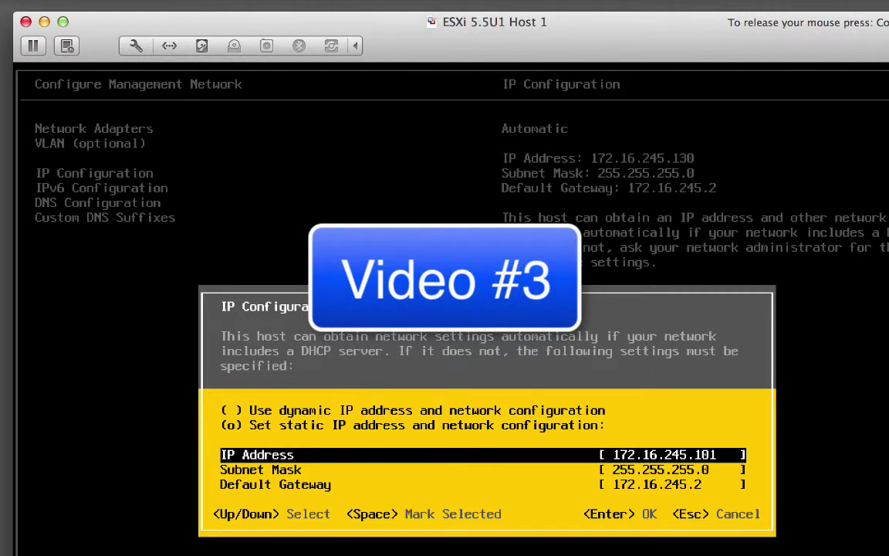
{"action": "key", "text": "Down"}
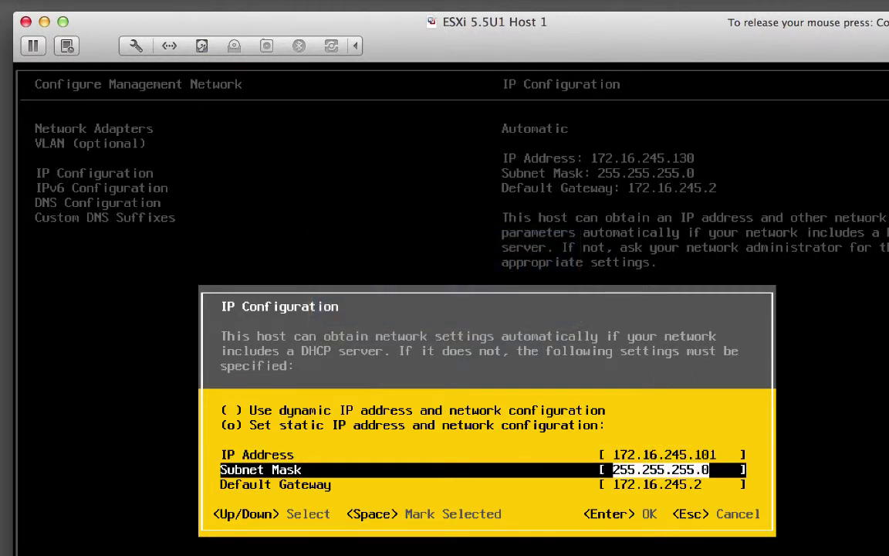
{"action": "key", "text": "Down"}
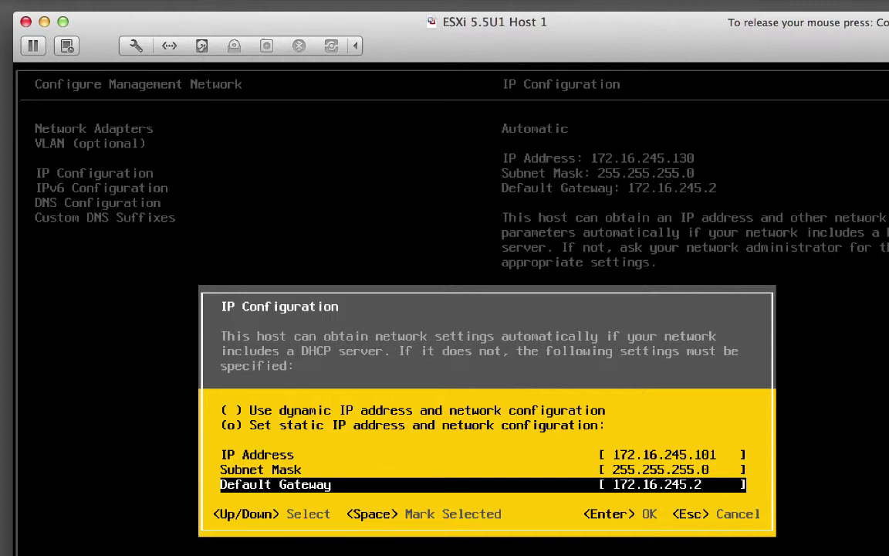
{"action": "key", "text": "Return"}
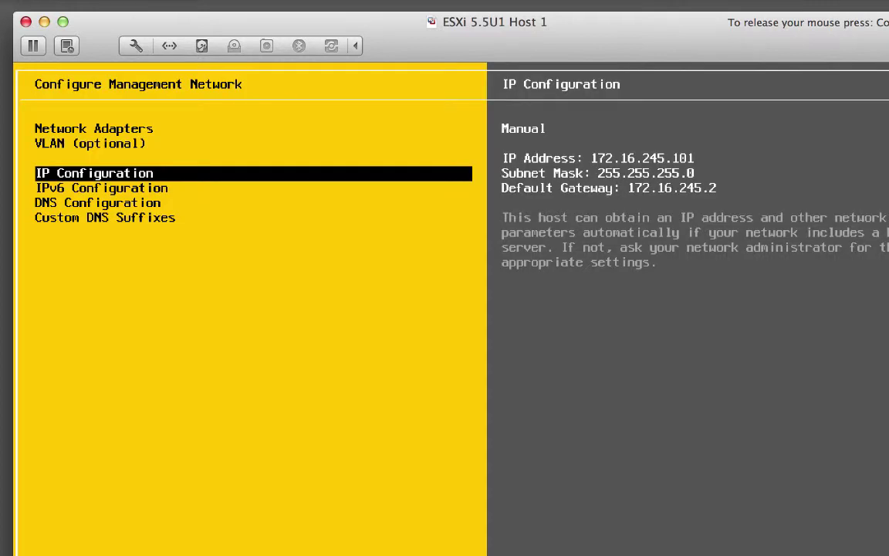
- In DNS Configuration, set primary DNS server 172.16.245.1 and hostname esxi01
{"action": "key", "text": "Down"}
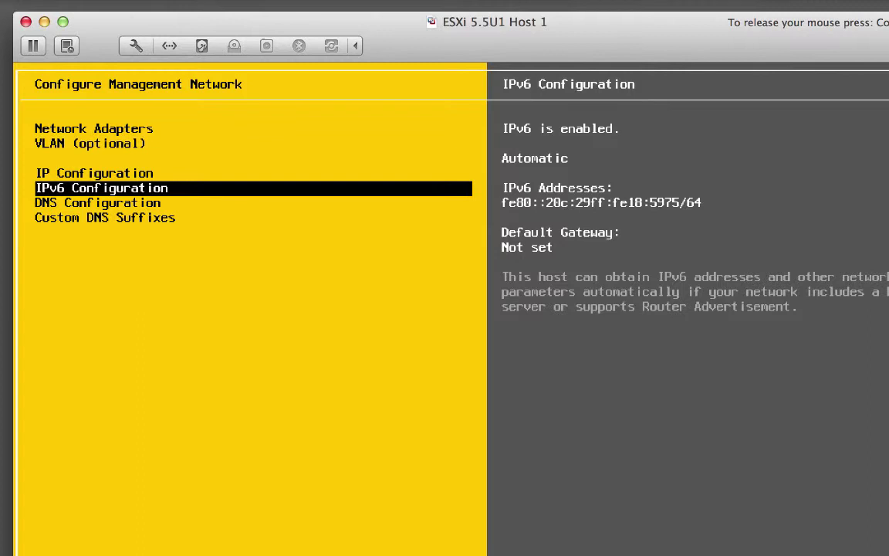
{"action": "key", "text": "Down"}
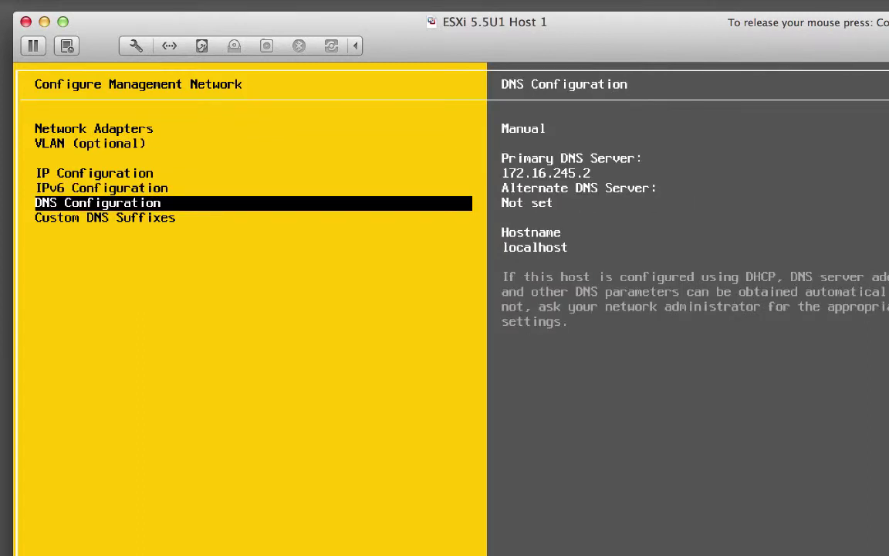
{"action": "key", "text": "Return"}
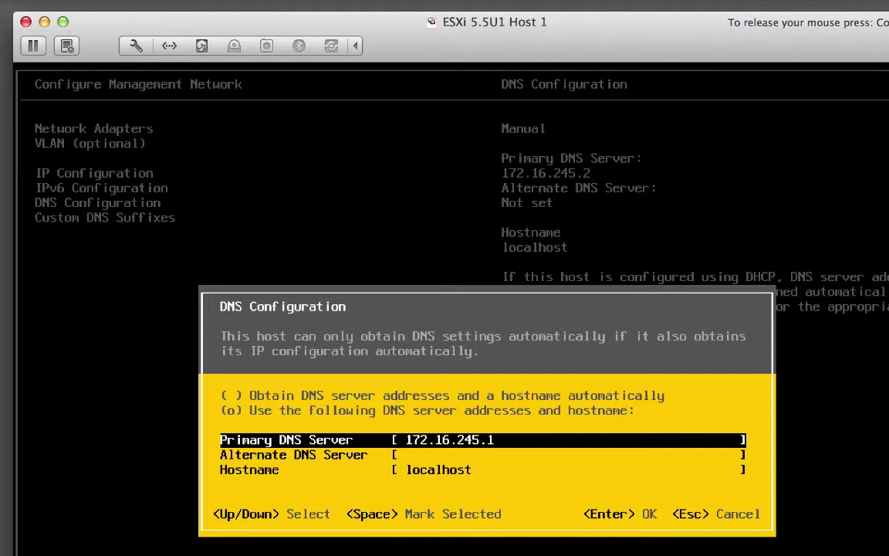
{"action": "key", "text": "Down"}
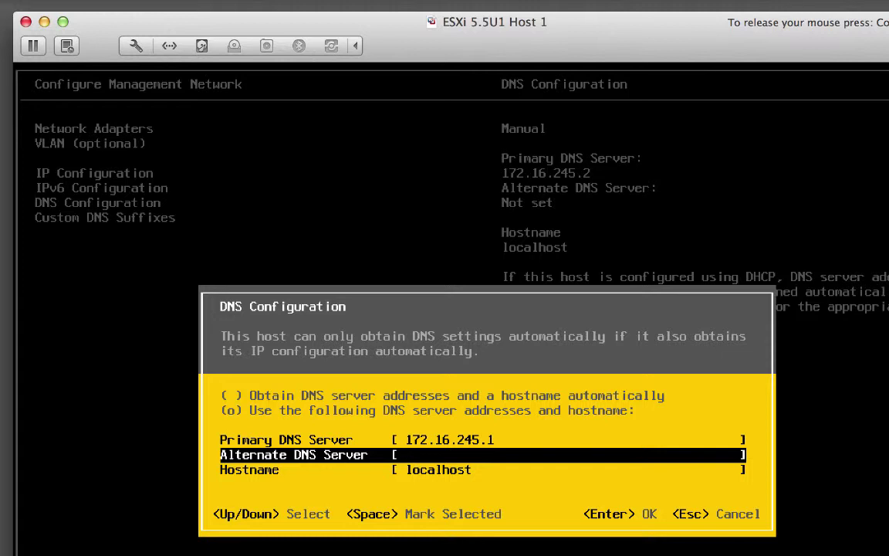
{"action": "key", "text": "Down"}
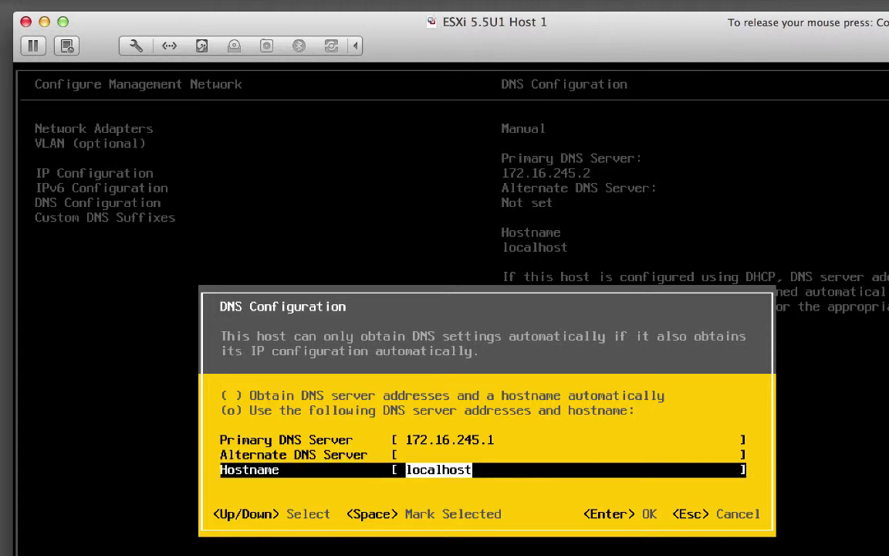
{"action": "key", "text": "BackSpace"}
{"action": "type", "text": "esxi01"}
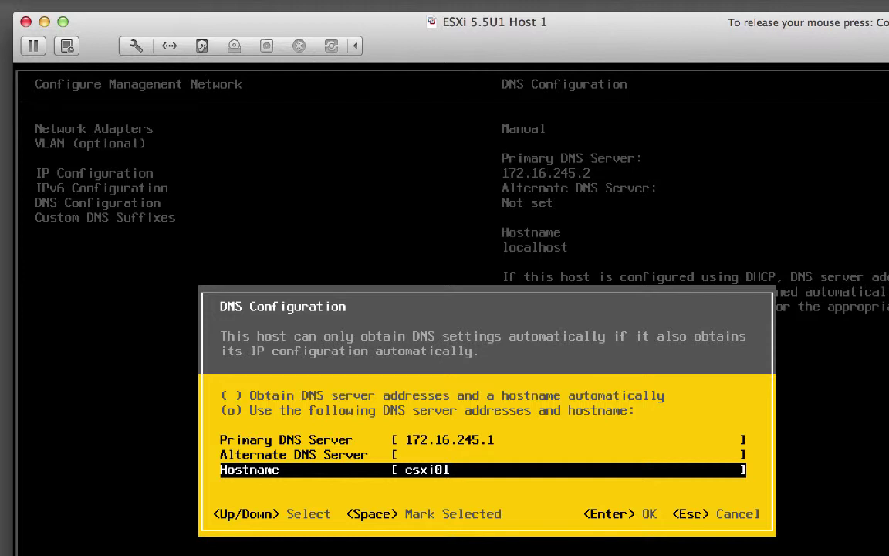
{"action": "key", "text": "Return"}
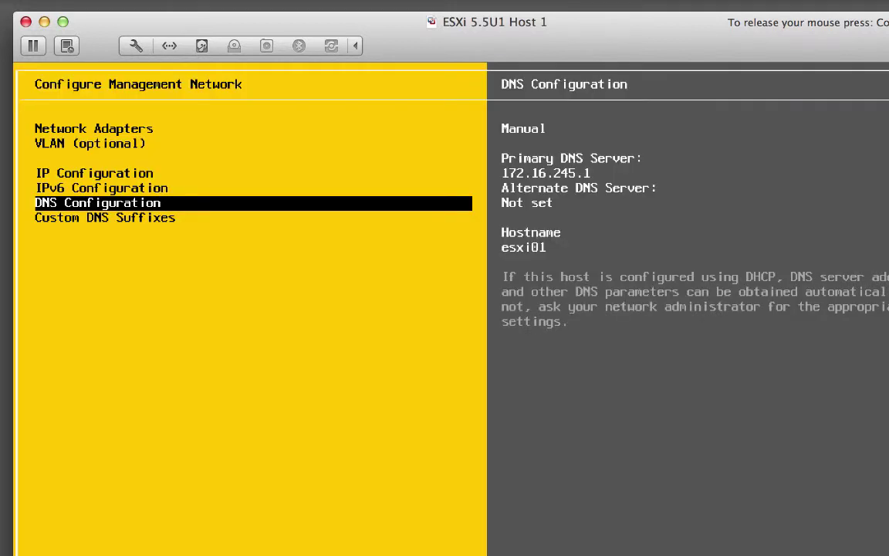
- Set the custom DNS suffix to vvork.info and exit, applying the network changes
{"action": "key", "text": "Down"}
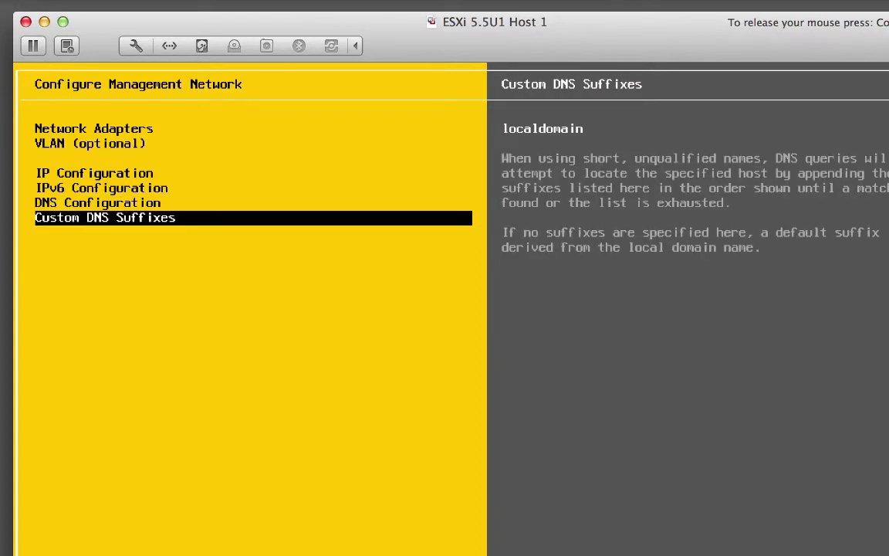
{"action": "key", "text": "Return"}
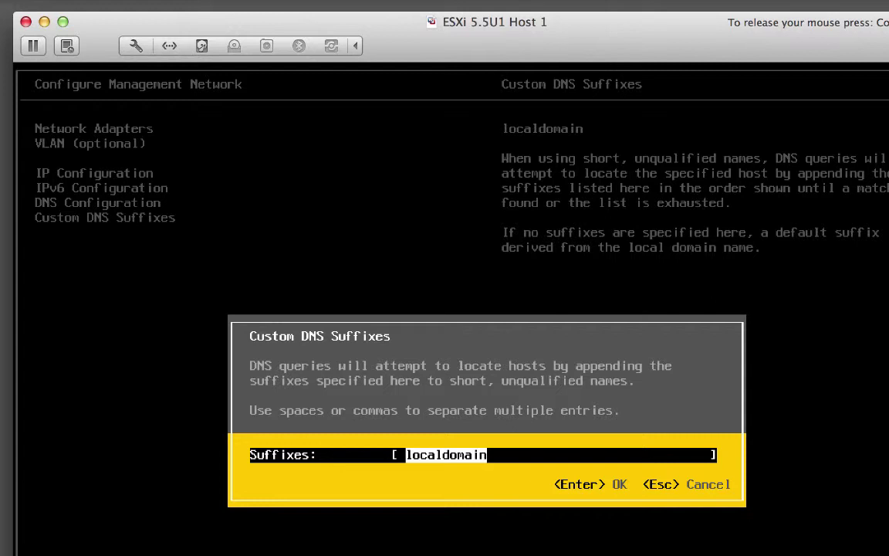
{"action": "type", "text": "vvork.info"}
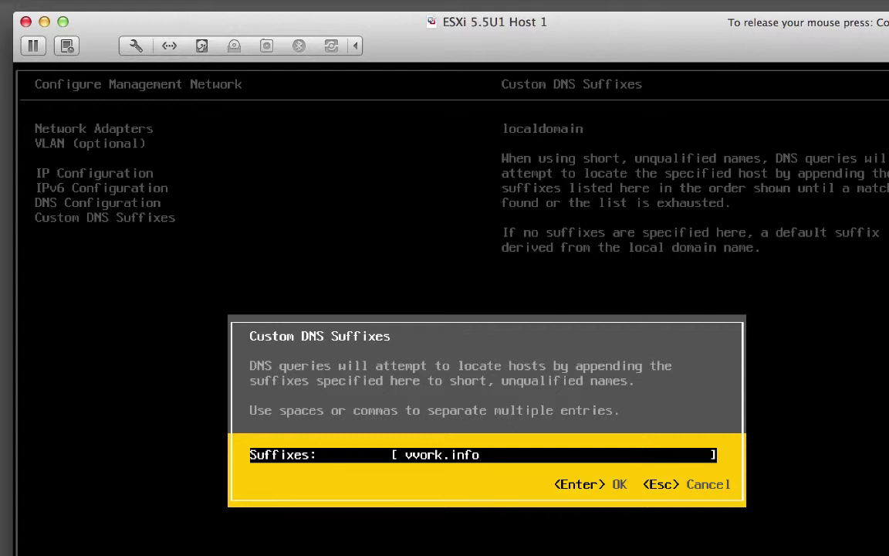
{"action": "key", "text": "Return"}
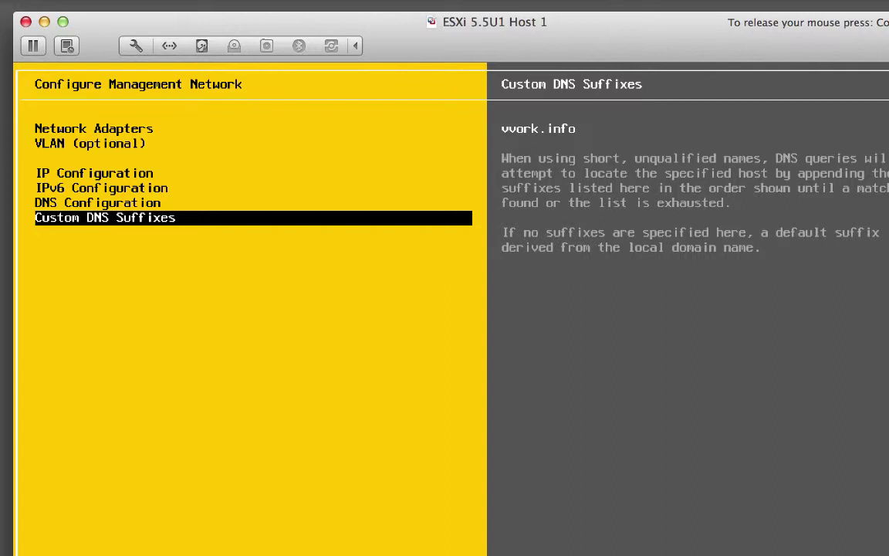
{"action": "key", "text": "Escape"}
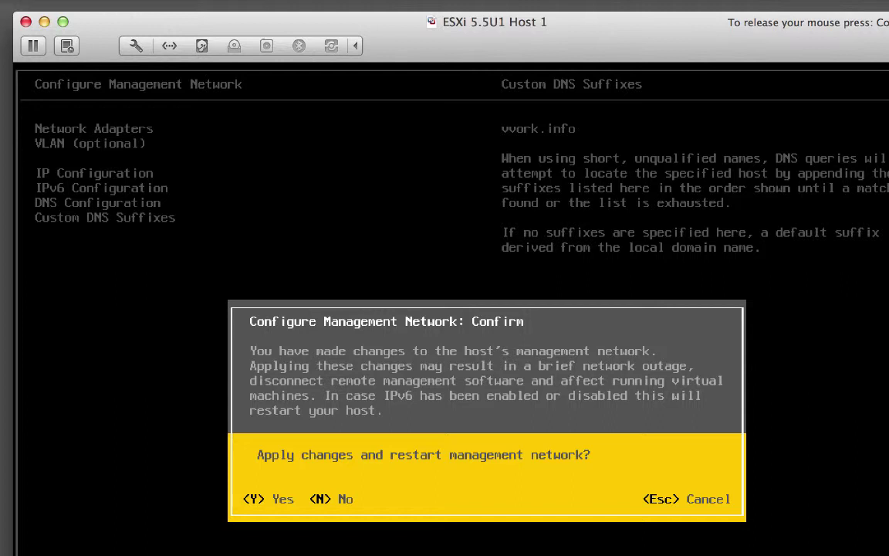
{"action": "key", "text": "Escape"}
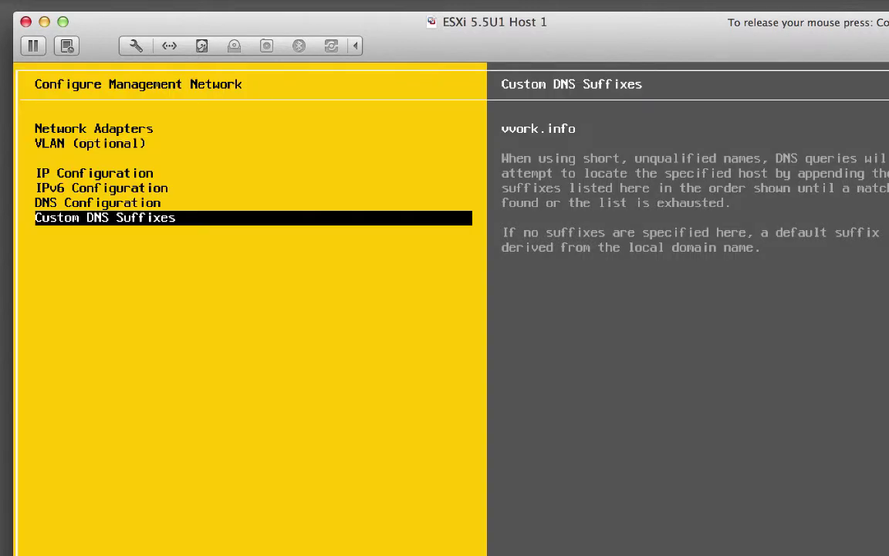
- Run Test Management Network pinging 172.16.245.2 and 172.16.245.1, resolving esxi01.vvork.info
{"action": "key", "text": "Escape"}
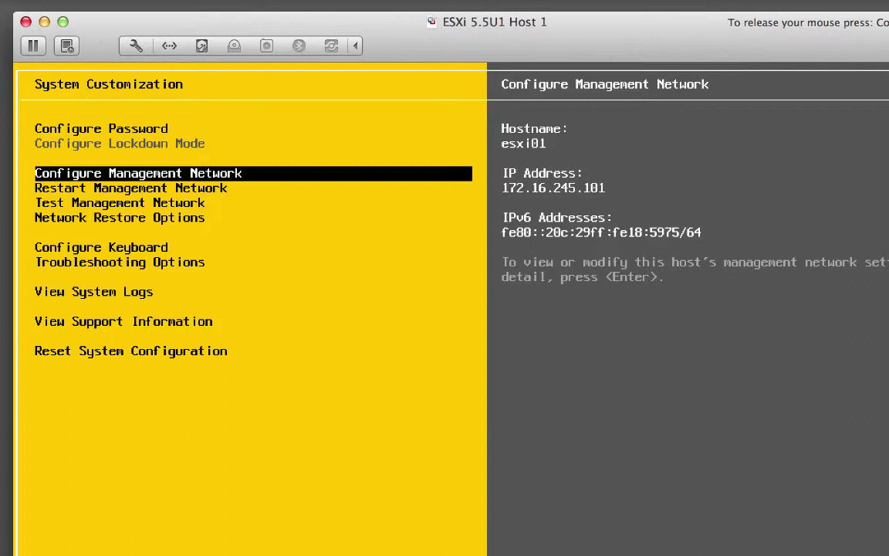
{"action": "key", "text": "Down"}
{"action": "key", "text": "Down"}
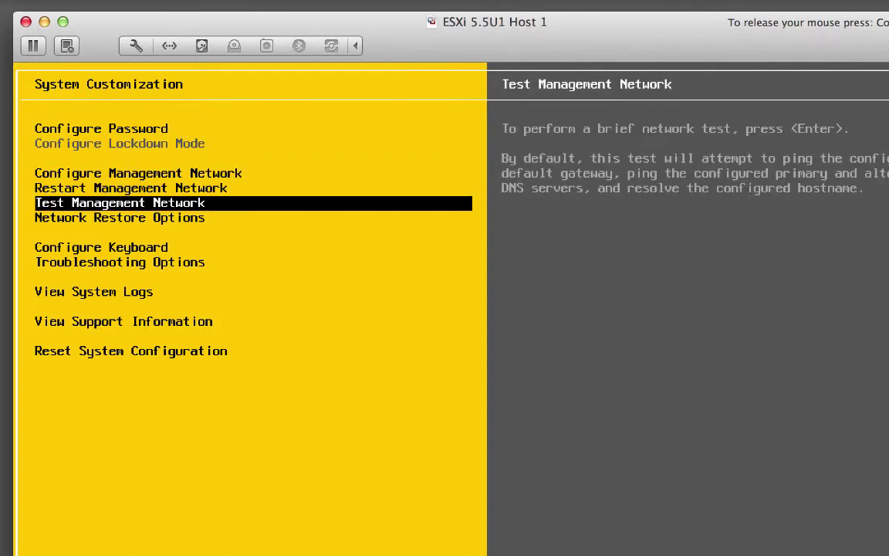
{"action": "key", "text": "Return"}
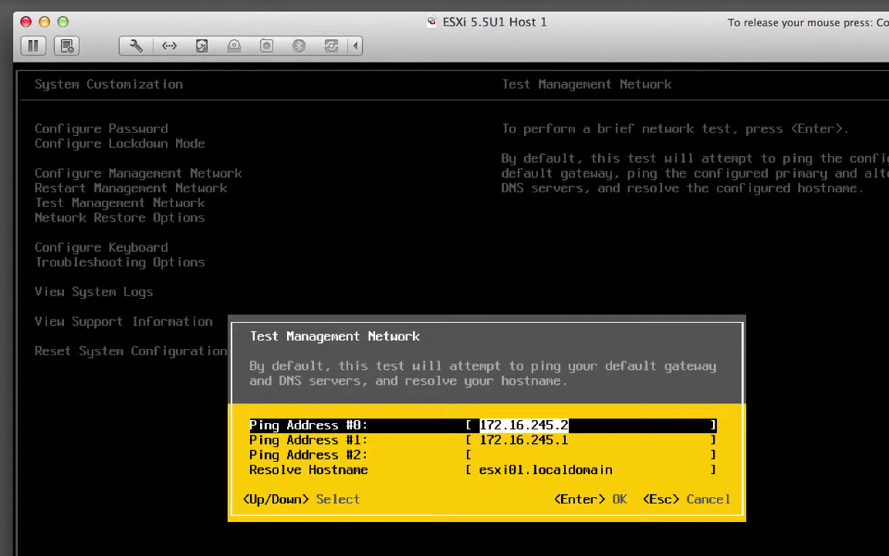
{"action": "key", "text": "Down"}
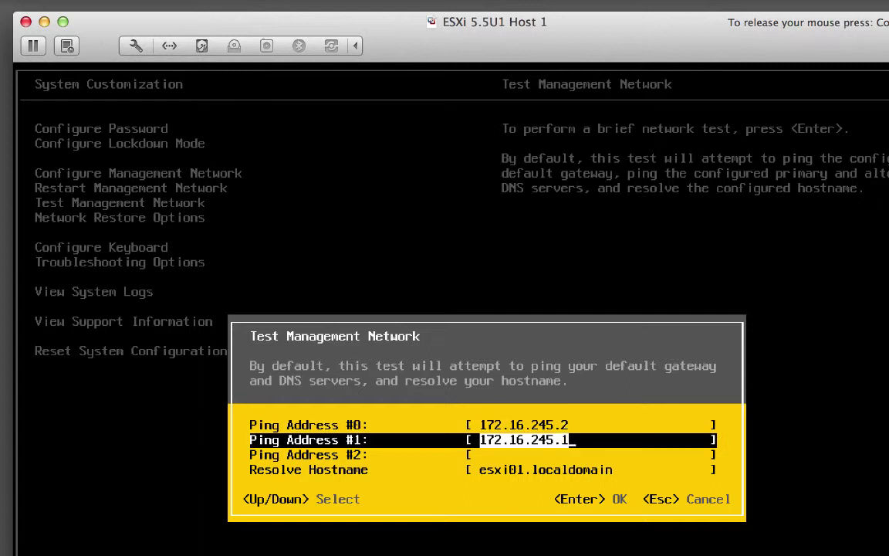
{"action": "key", "text": "Down"}
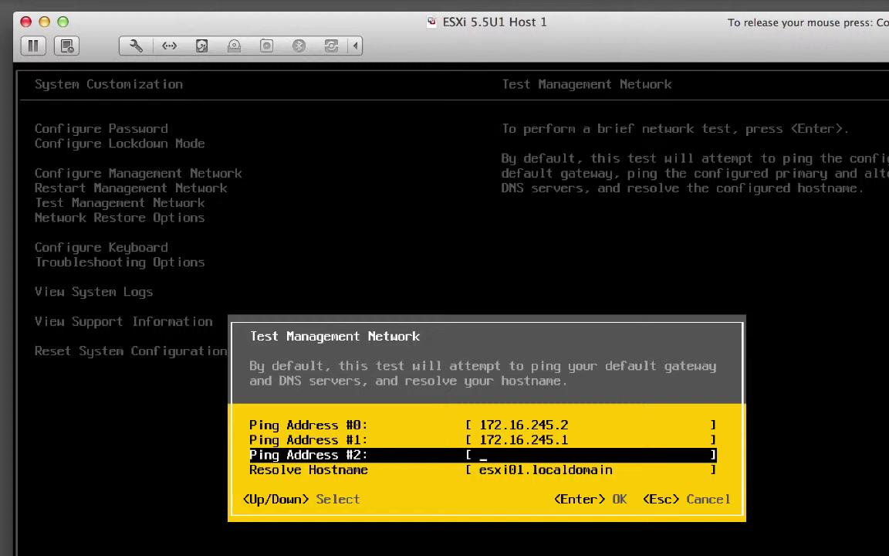
{"action": "key", "text": "Down"}
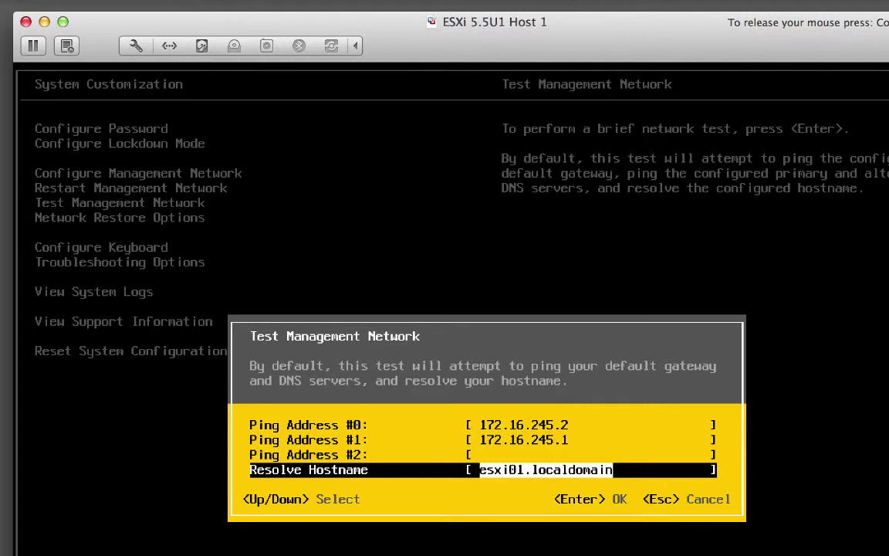
{"action": "key", "text": "Return"}
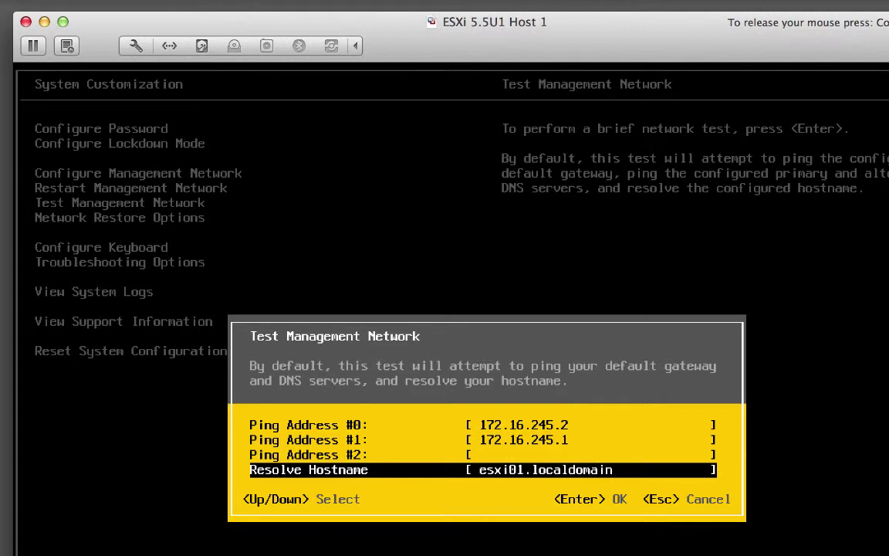
{"action": "key", "text": "BackSpace"}
{"action": "key", "text": "BackSpace"}
{"action": "key", "text": "BackSpace"}
{"action": "key", "text": "BackSpace"}
{"action": "key", "text": "BackSpace"}
{"action": "key", "text": "BackSpace"}
{"action": "key", "text": "BackSpace"}
{"action": "key", "text": "BackSpace"}
{"action": "key", "text": "BackSpace"}
{"action": "key", "text": "BackSpace"}
{"action": "key", "text": "BackSpace"}
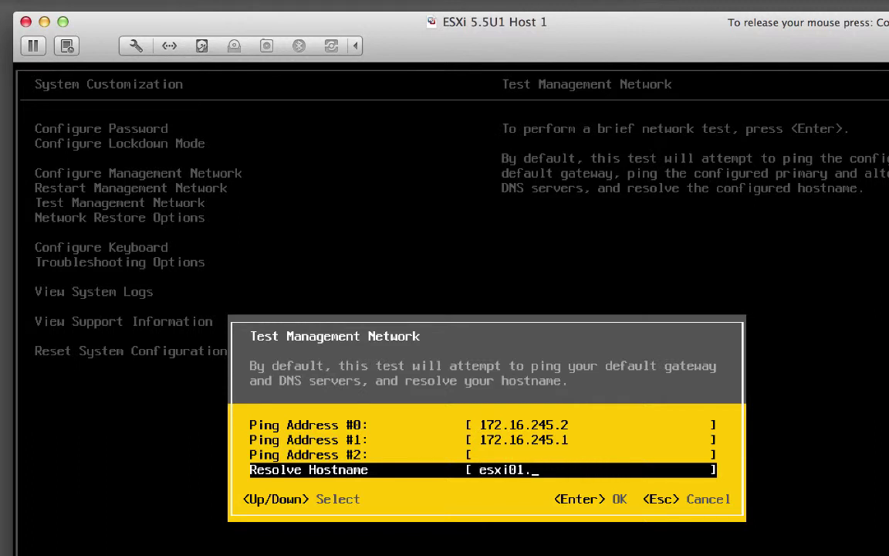
{"action": "type", "text": "vvork.info"}
{"action": "key", "text": "Return"}
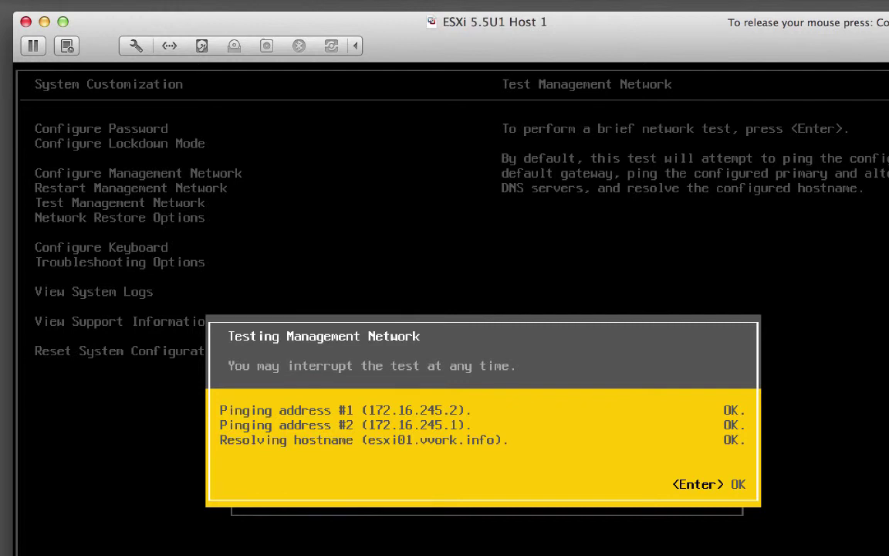
- Dismiss the network test results and exit to the main ESXi console showing esxi01 and 172.16.245.101
{"action": "key", "text": "Return"}
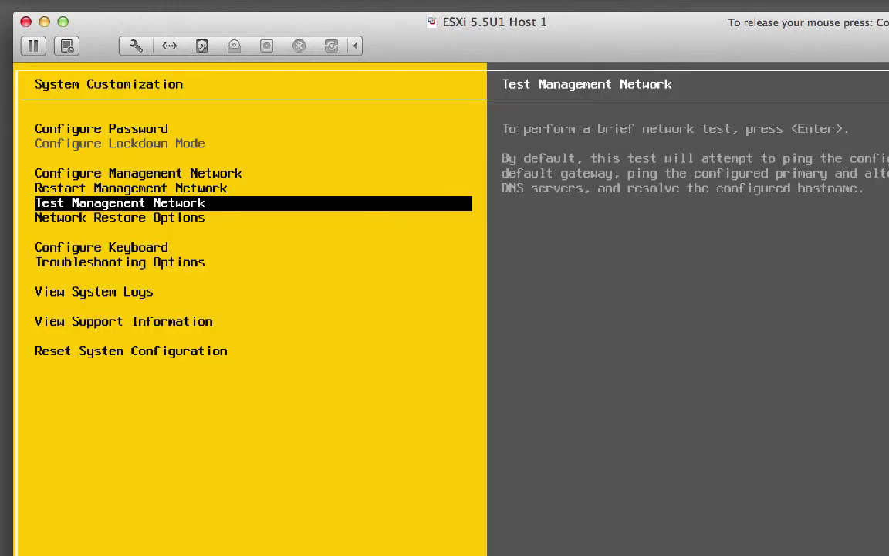
{"action": "key", "text": "Escape"}
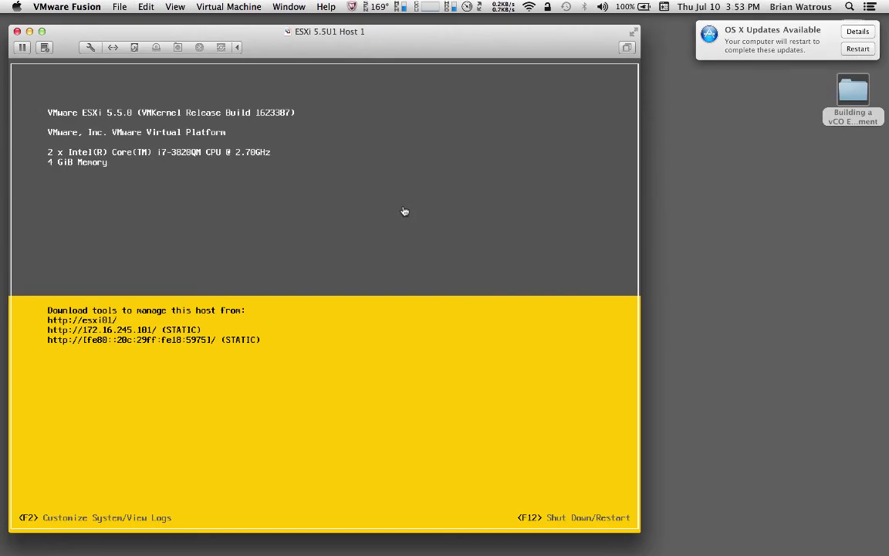
- Move ESXi 5.5U1 Host 1 into the vSphere 5.5 Update 1a folder in the Virtual Machine Library
{"action": "key", "text": "super+shift+l"}
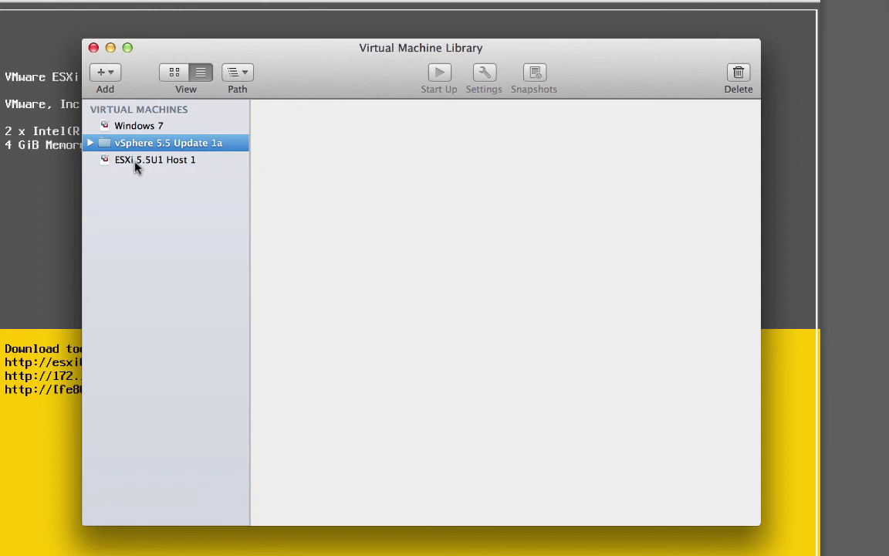
{"action": "left_click_drag", "start_coordinate": [135, 166], "coordinate": [152, 145]}
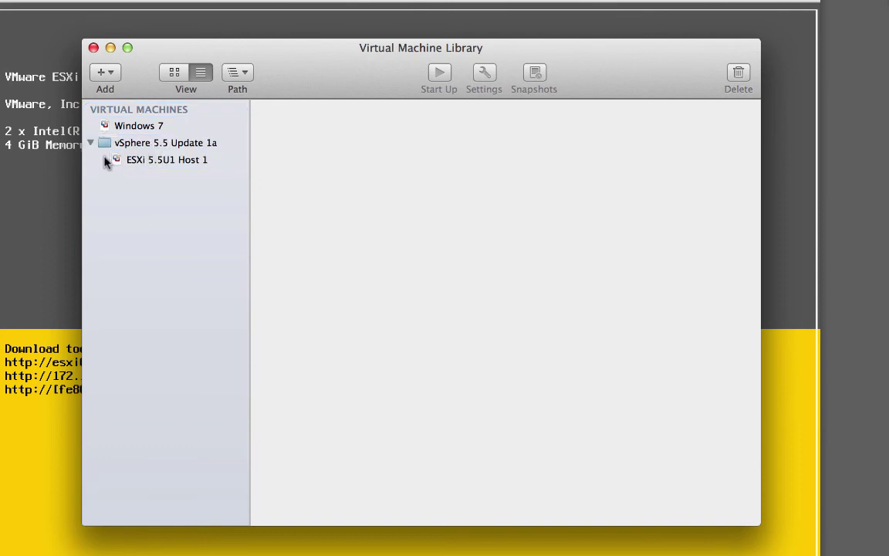